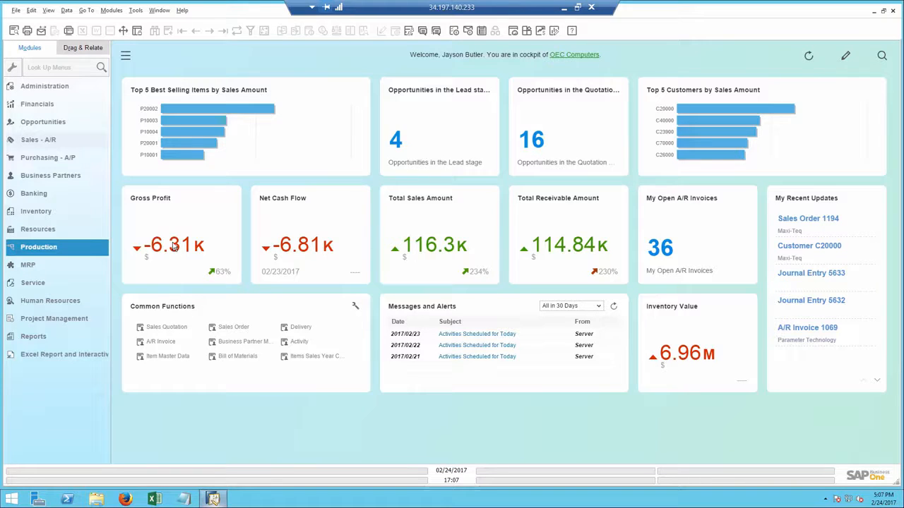
{"action": "mouse_move", "coordinate": [173, 242]}
{"action": "mouse_move", "coordinate": [144, 244]}
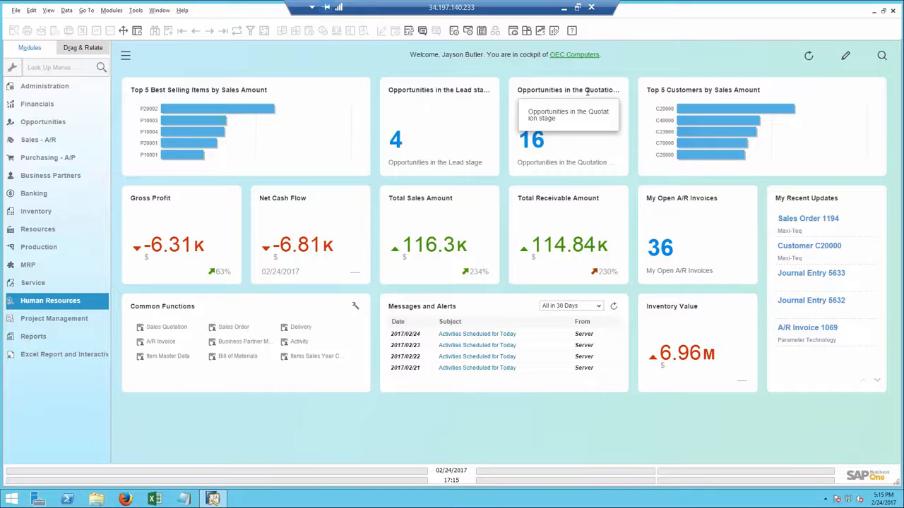
Drill from the quotation-stage opportunities count into opportunity 70 and open its linked sales quotation from the stages
{"action": "left_click", "coordinate": [534, 142]}
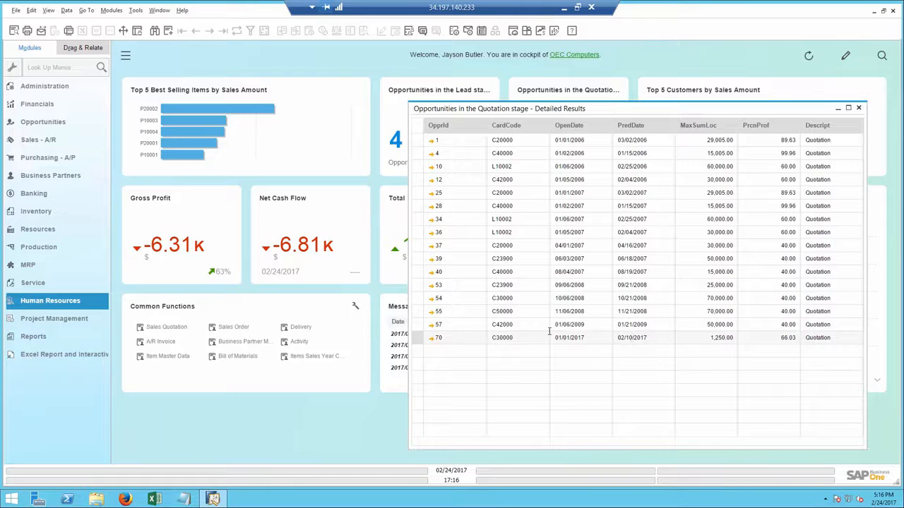
{"action": "left_click", "coordinate": [432, 341]}
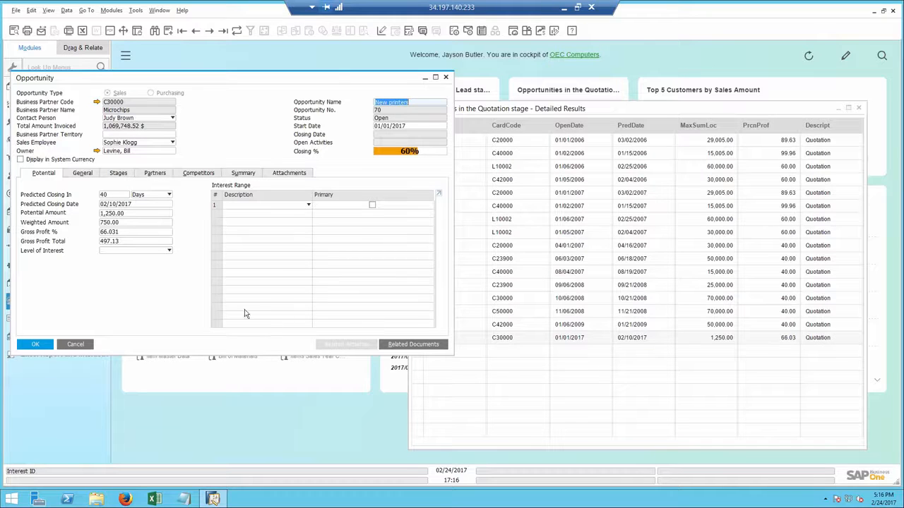
{"action": "left_click", "coordinate": [119, 175]}
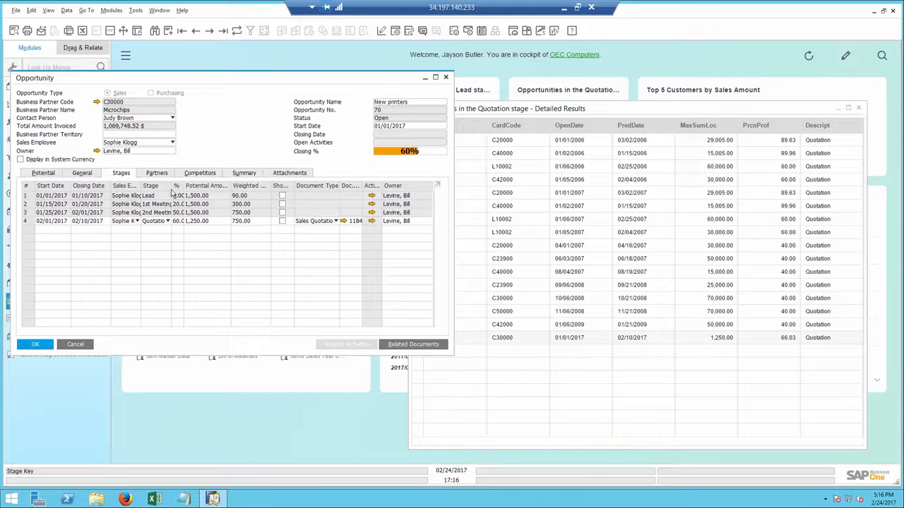
{"action": "left_click", "coordinate": [344, 222]}
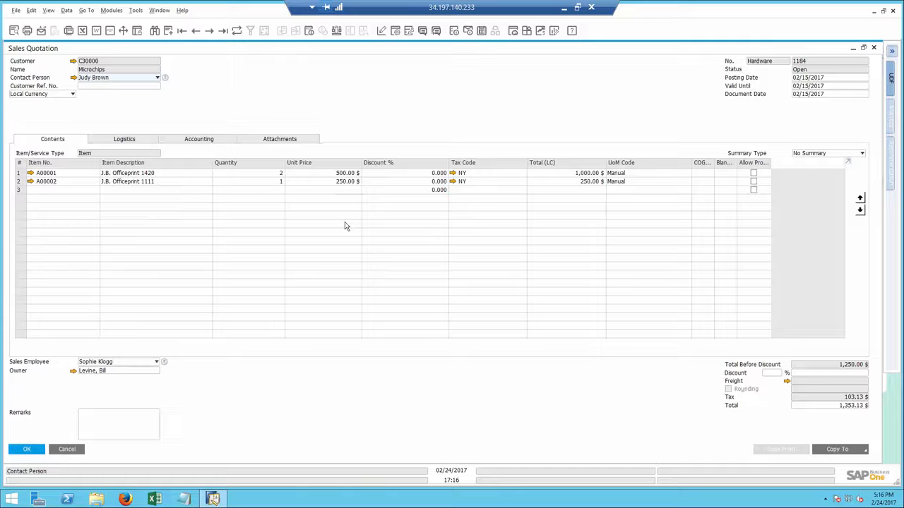
{"action": "left_click", "coordinate": [424, 35]}
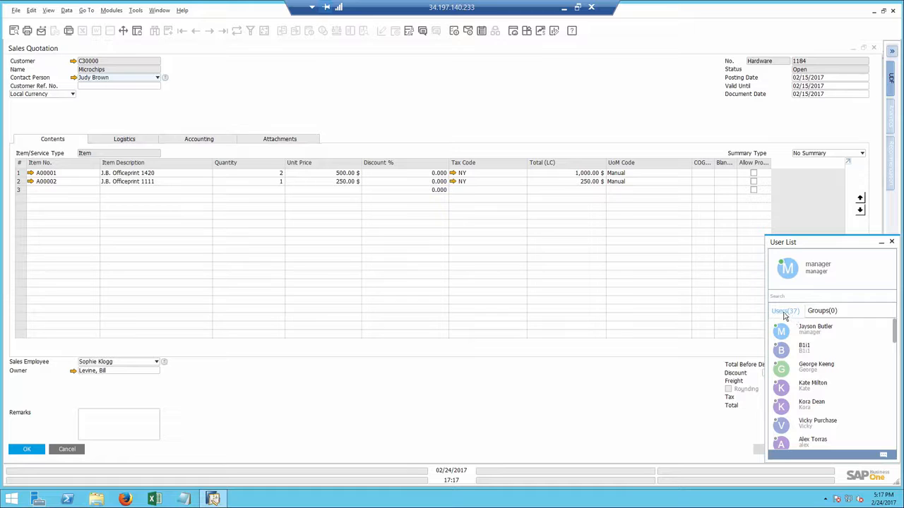
{"action": "left_click", "coordinate": [823, 311]}
{"action": "left_click", "coordinate": [787, 311]}
{"action": "left_click", "coordinate": [790, 296]}
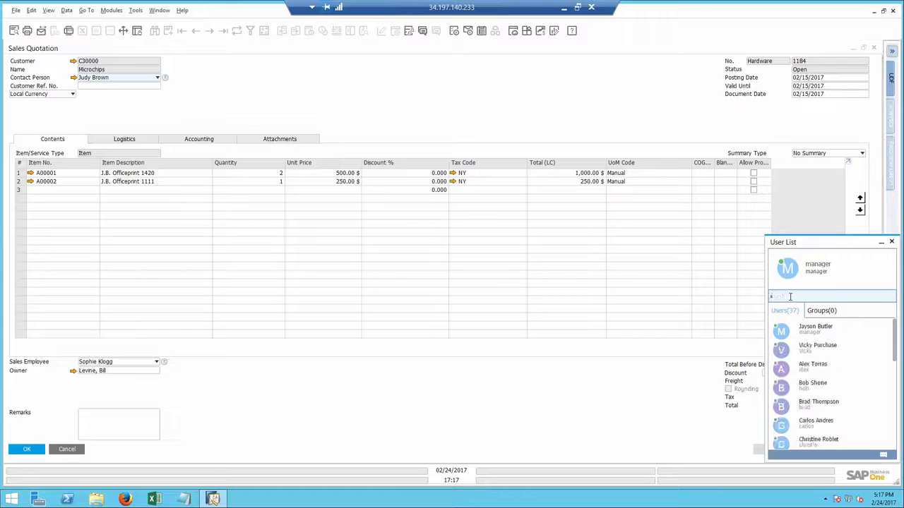
{"action": "type", "text": "sop"}
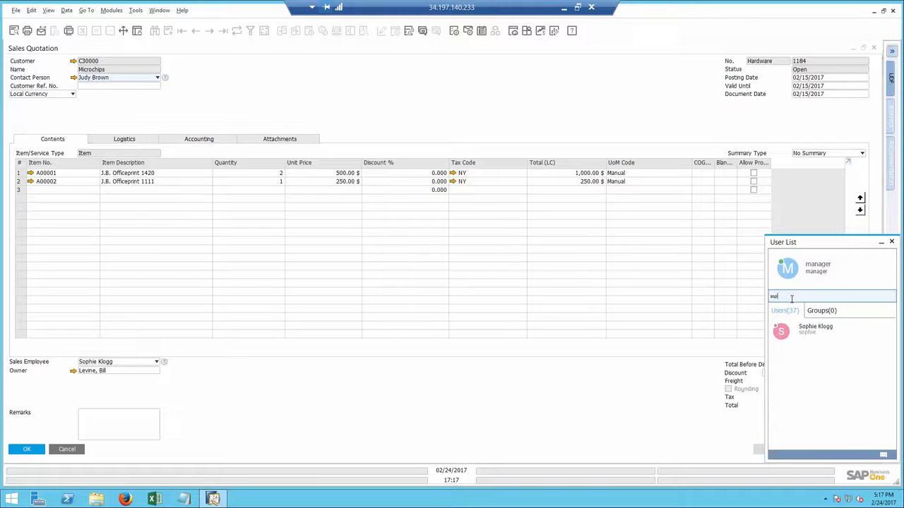
{"action": "double_click", "coordinate": [819, 332]}
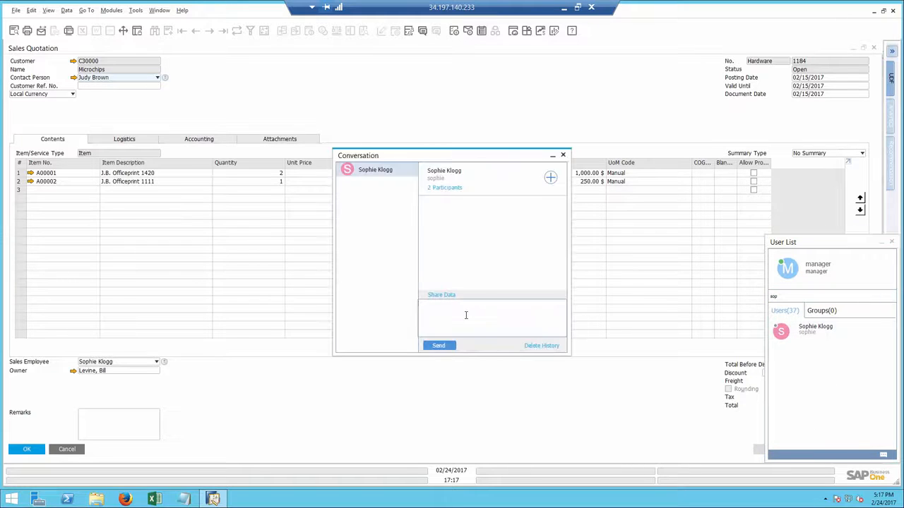
Write "Please follow up on" in the conversation and share the sales quotation as a link in the message
{"action": "type", "text": "Please follow up on"}
{"action": "left_click", "coordinate": [366, 113]}
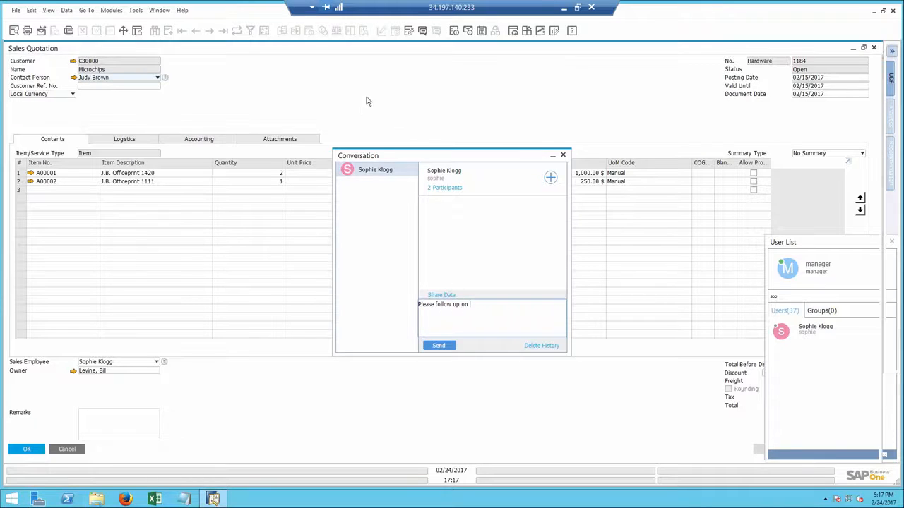
{"action": "left_click", "coordinate": [435, 31]}
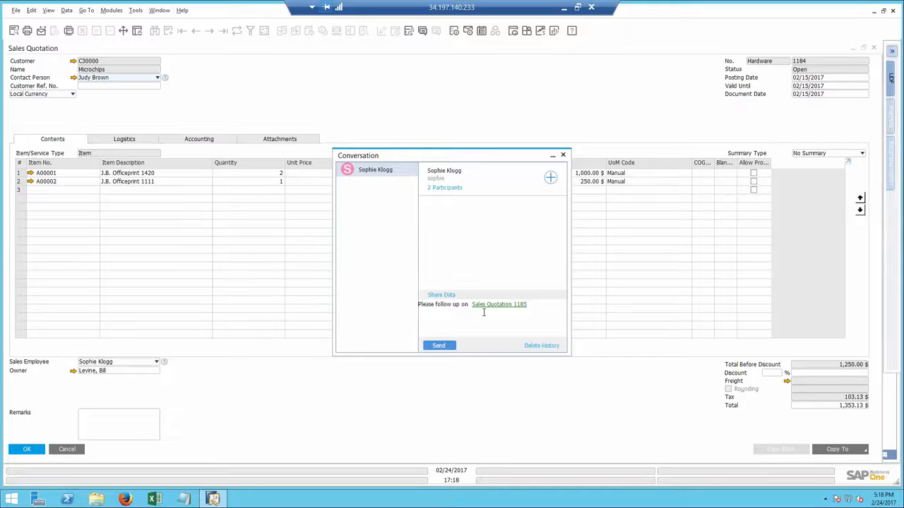
Close the conversation, sales quotation, opportunity, detailed results and user list windows
{"action": "left_click", "coordinate": [563, 155]}
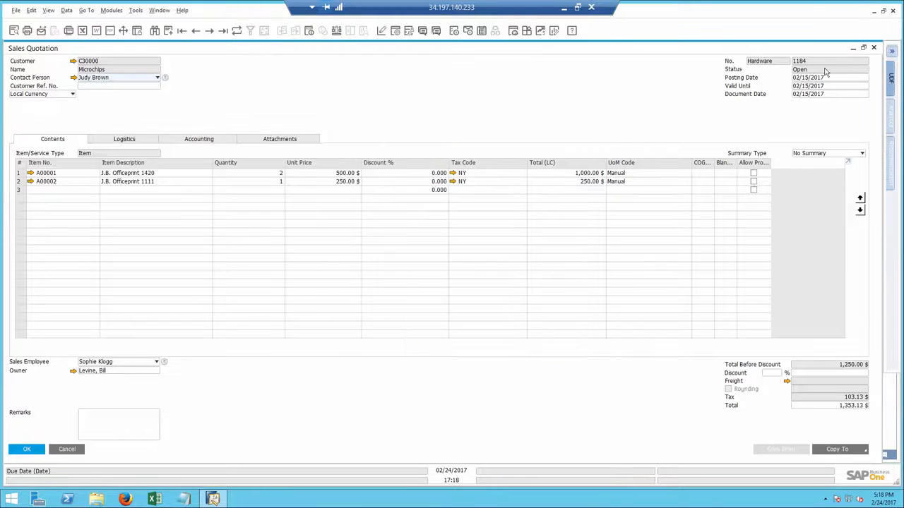
{"action": "left_click", "coordinate": [873, 47]}
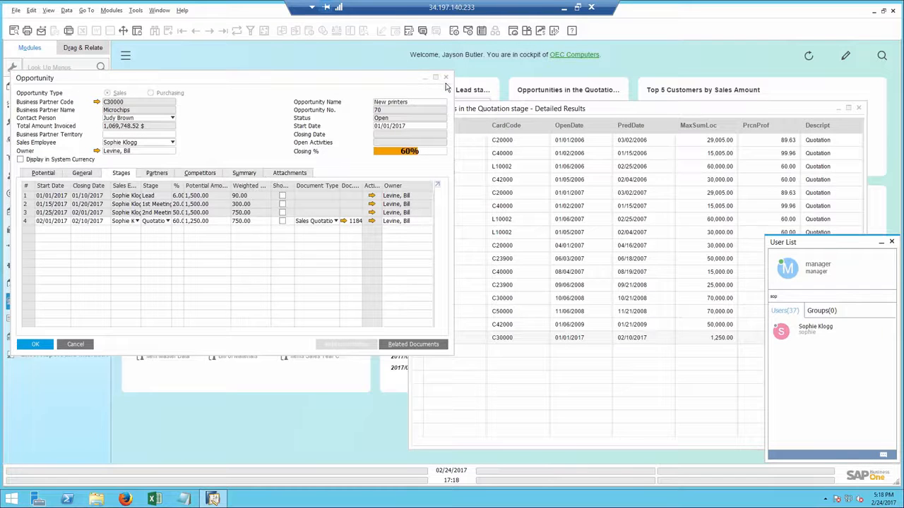
{"action": "left_click", "coordinate": [445, 77]}
{"action": "left_click", "coordinate": [859, 107]}
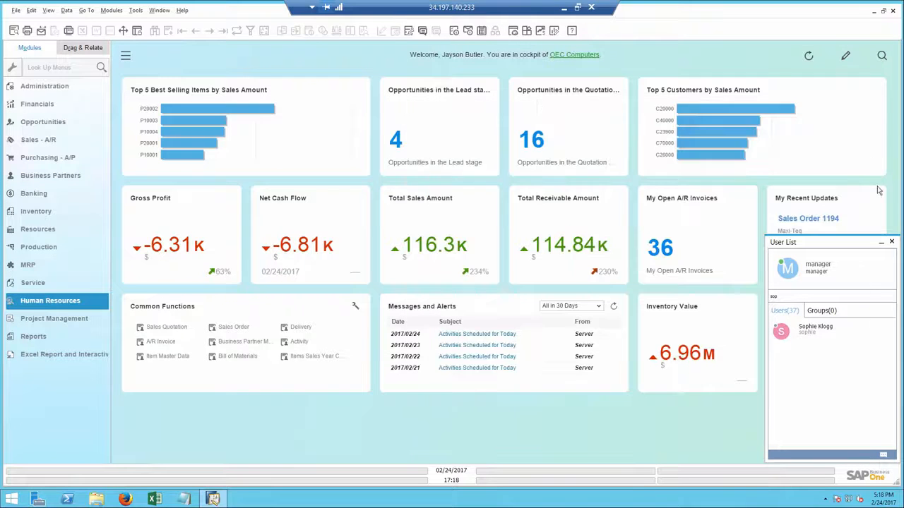
{"action": "left_click", "coordinate": [891, 242]}
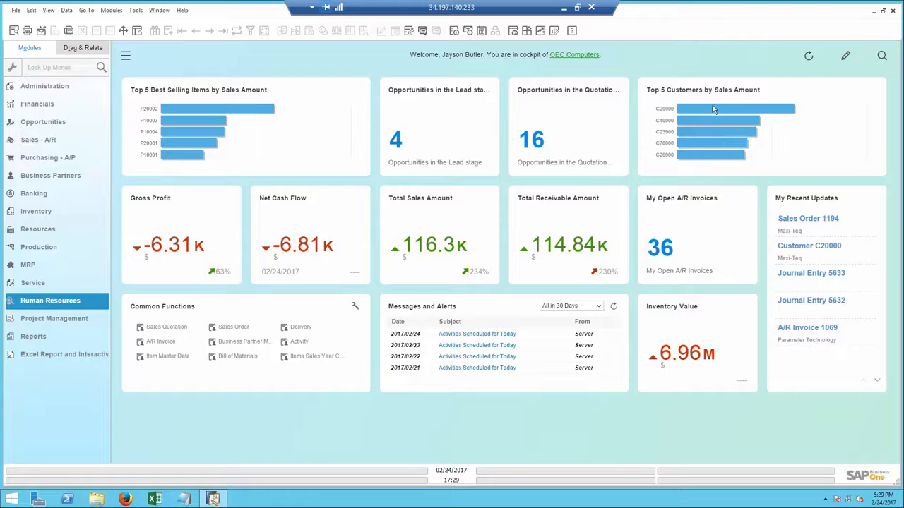
Open the Customer 360 view for top customer C20000 from the Top 5 Customers chart
{"action": "mouse_move", "coordinate": [711, 110]}
{"action": "left_click", "coordinate": [712, 109]}
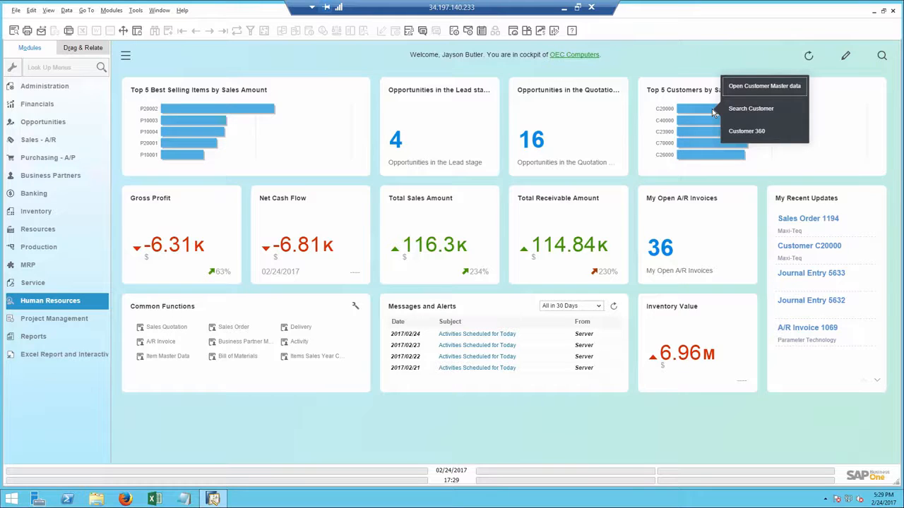
{"action": "mouse_move", "coordinate": [695, 113]}
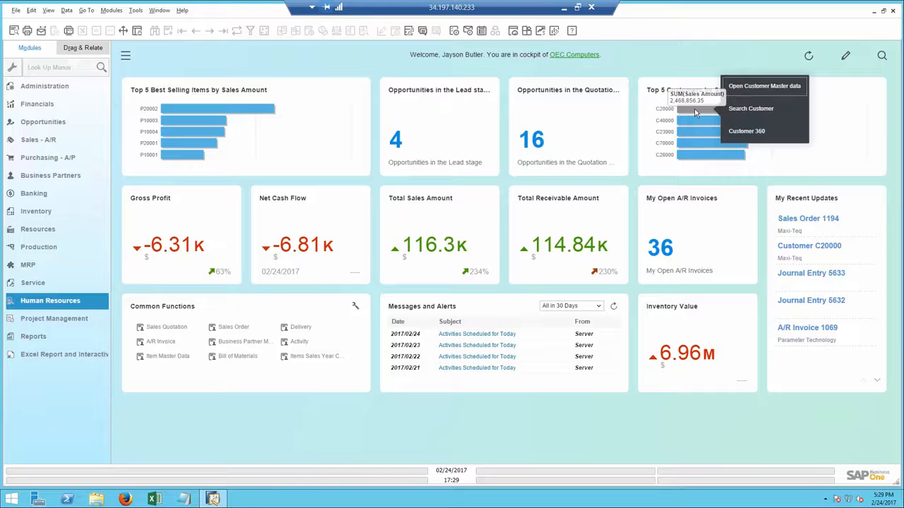
{"action": "left_click", "coordinate": [746, 132]}
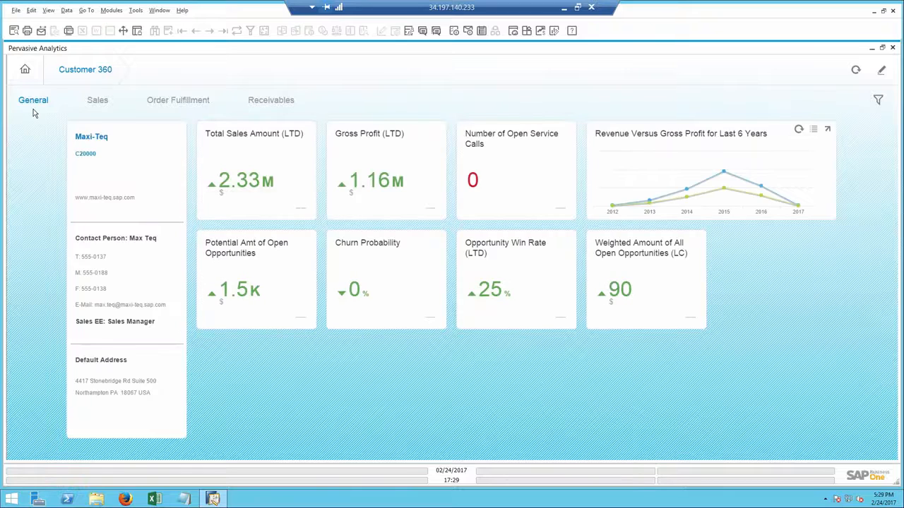
Review the customer's Sales, Order Fulfillment and Receivables KPIs in Customer 360
{"action": "mouse_move", "coordinate": [227, 179]}
{"action": "left_click", "coordinate": [98, 101]}
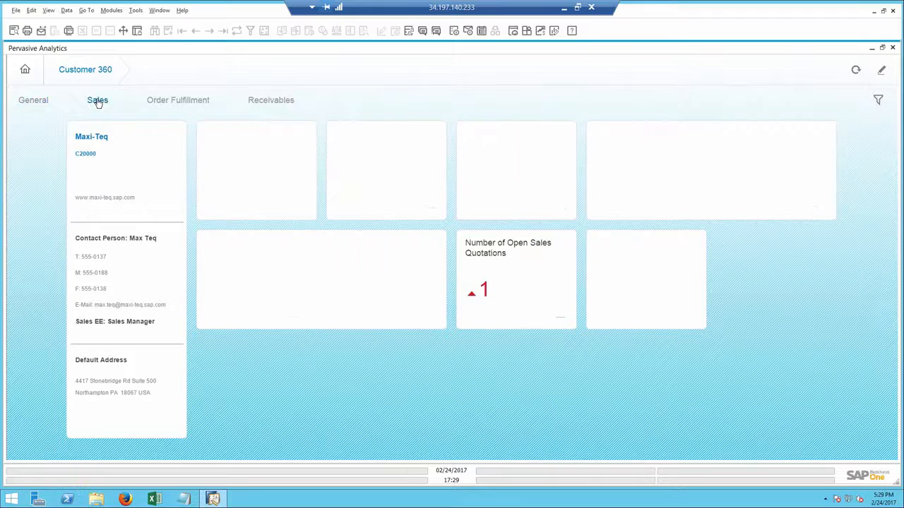
{"action": "left_click", "coordinate": [176, 104]}
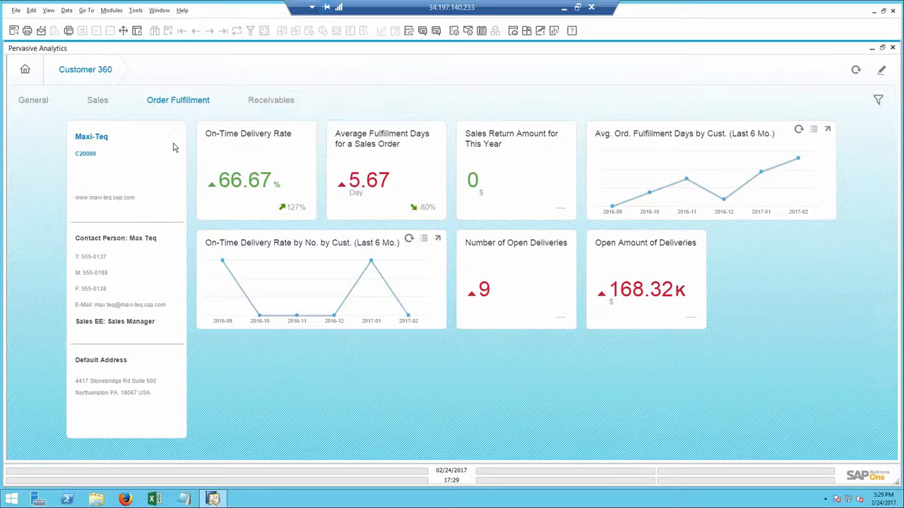
{"action": "mouse_move", "coordinate": [240, 194]}
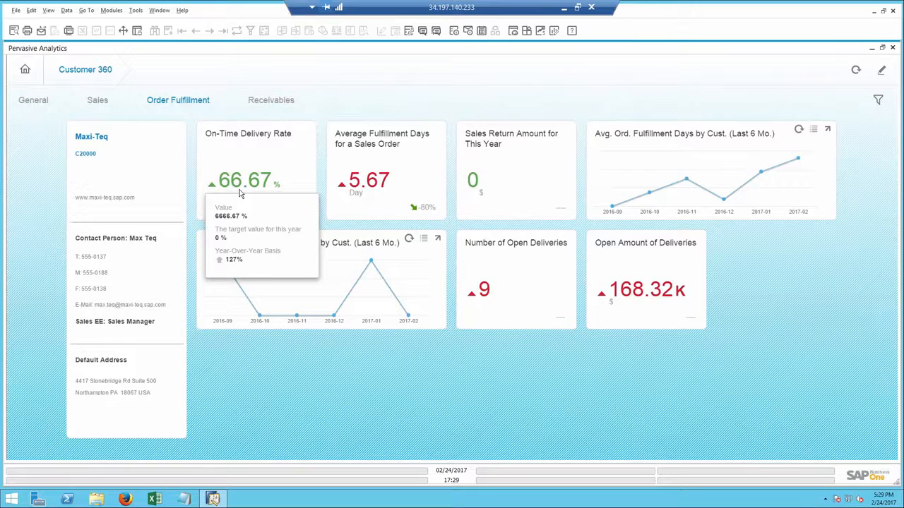
{"action": "left_click", "coordinate": [263, 101]}
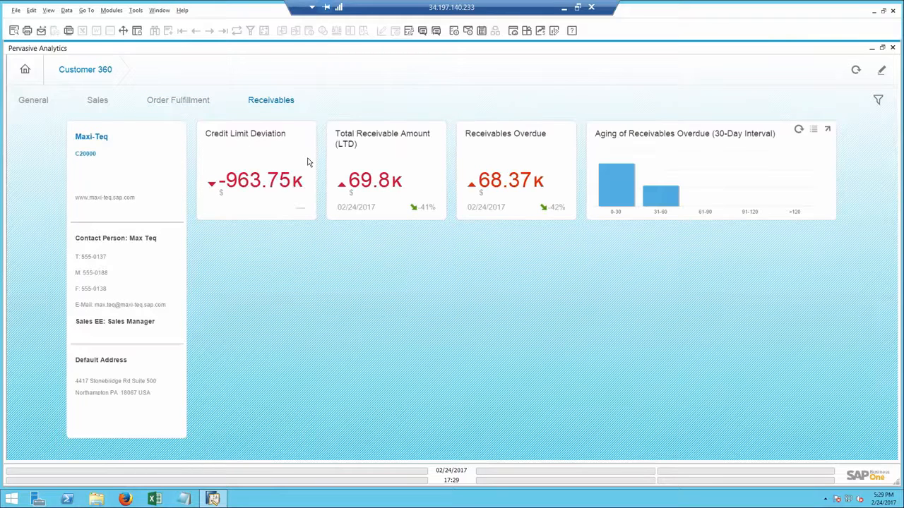
{"action": "mouse_move", "coordinate": [507, 192]}
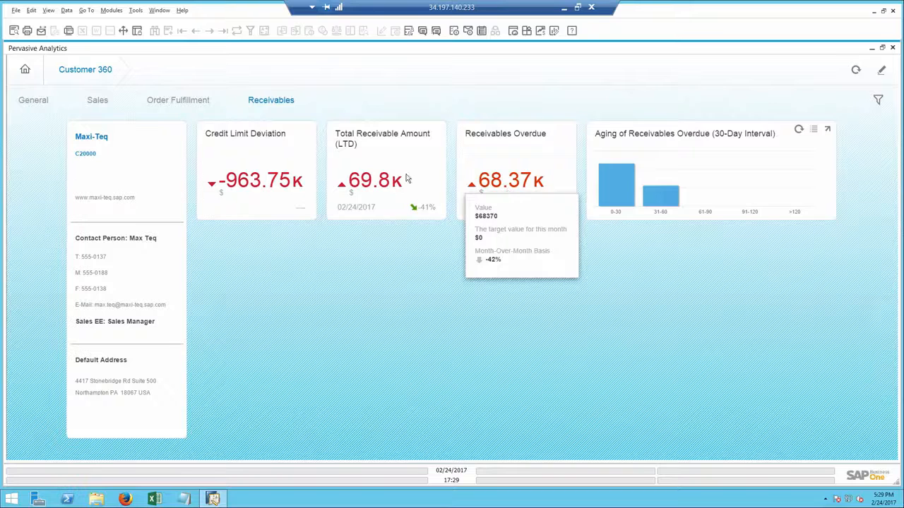
Open the Maxi-Teq business partner record and create a new activity from it
{"action": "left_click", "coordinate": [90, 139]}
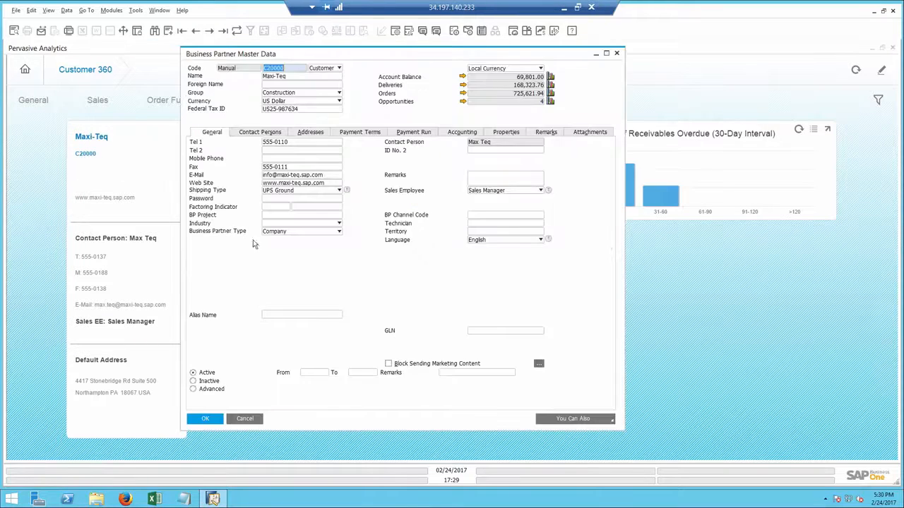
{"action": "left_click", "coordinate": [598, 420]}
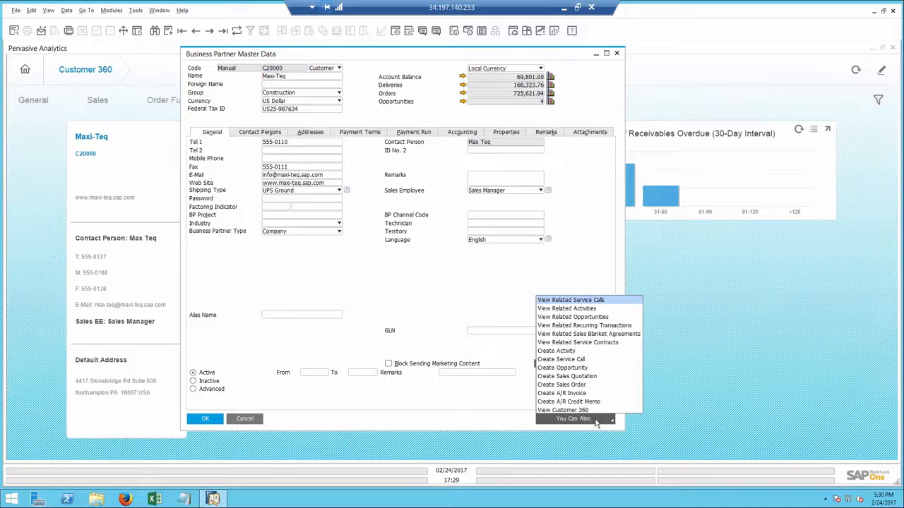
{"action": "left_click", "coordinate": [557, 351]}
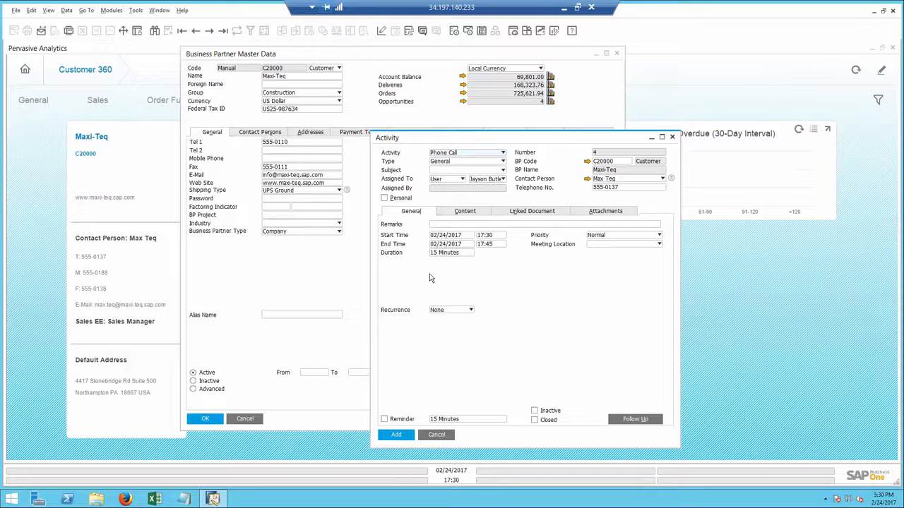
Set the activity type to Sales and the subject to Printers
{"action": "left_click", "coordinate": [452, 155]}
{"action": "left_click", "coordinate": [452, 157]}
{"action": "left_click", "coordinate": [452, 162]}
{"action": "left_click", "coordinate": [454, 177]}
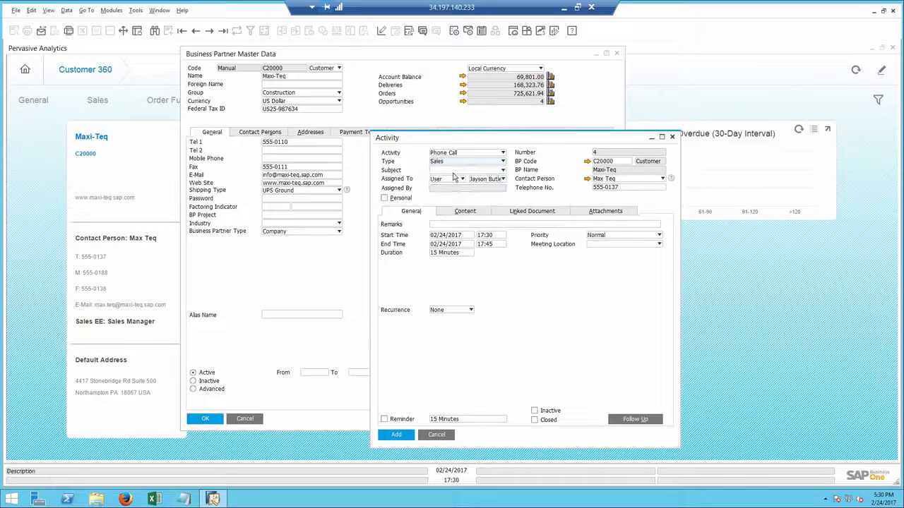
{"action": "left_click", "coordinate": [455, 170]}
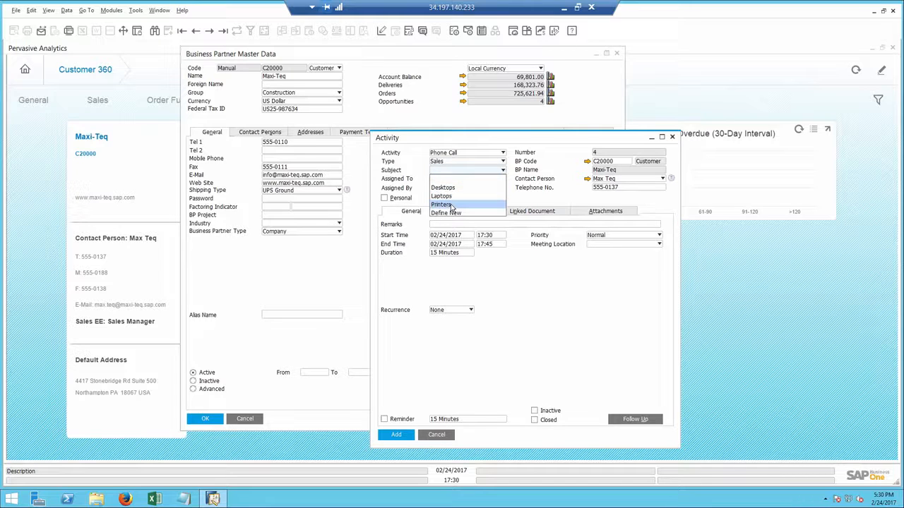
{"action": "left_click", "coordinate": [452, 205]}
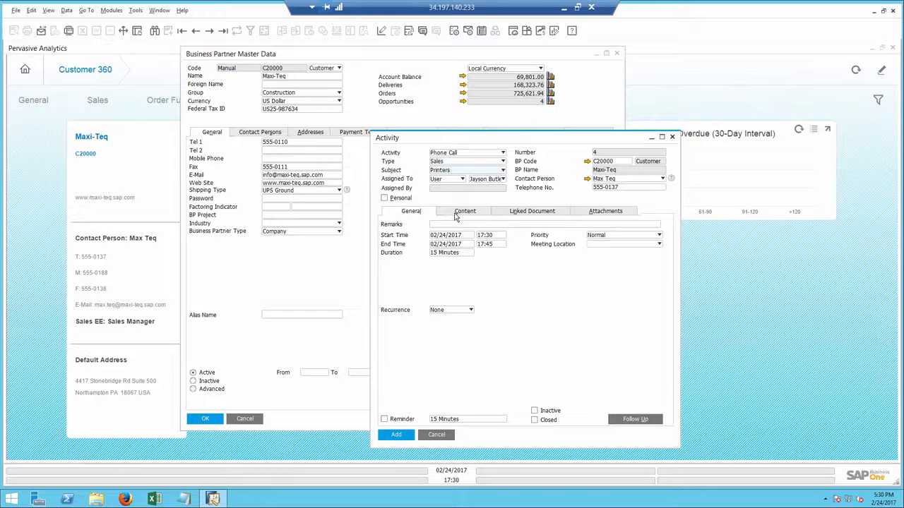
Link the activity to a Sales Orders document and create a new sales order from the order list
{"action": "left_click", "coordinate": [456, 224]}
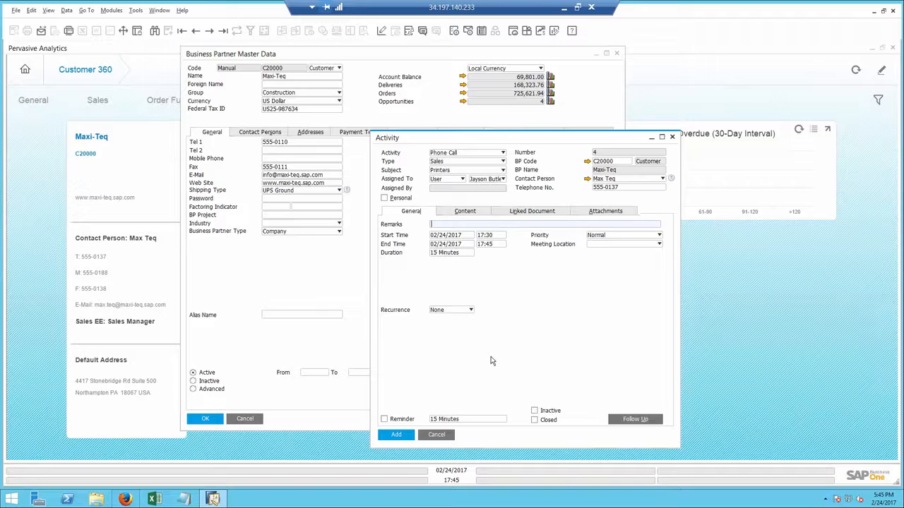
{"action": "left_click", "coordinate": [531, 214]}
{"action": "left_click", "coordinate": [508, 239]}
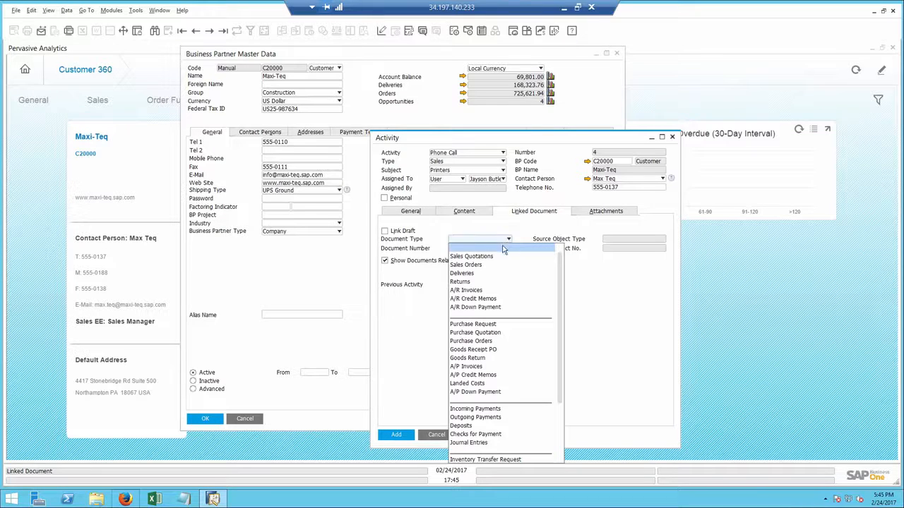
{"action": "left_click", "coordinate": [488, 267]}
{"action": "left_click", "coordinate": [483, 249]}
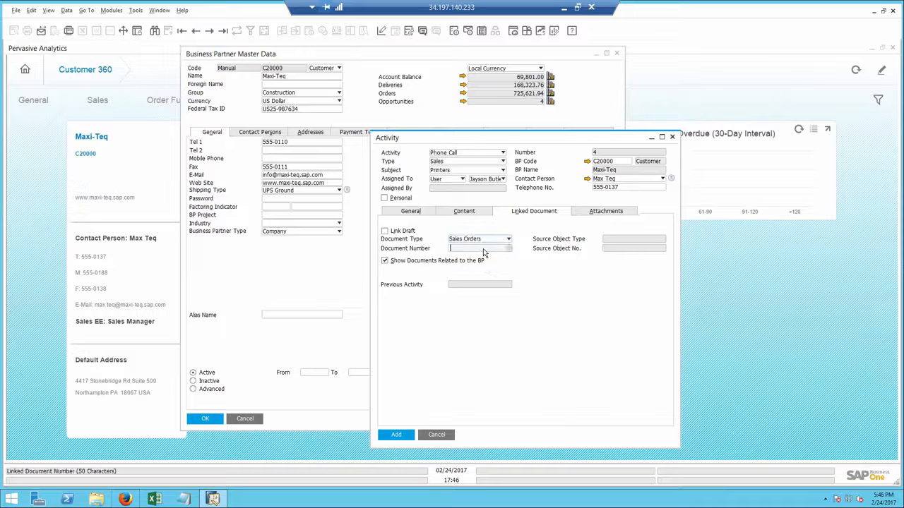
{"action": "key", "text": "Tab"}
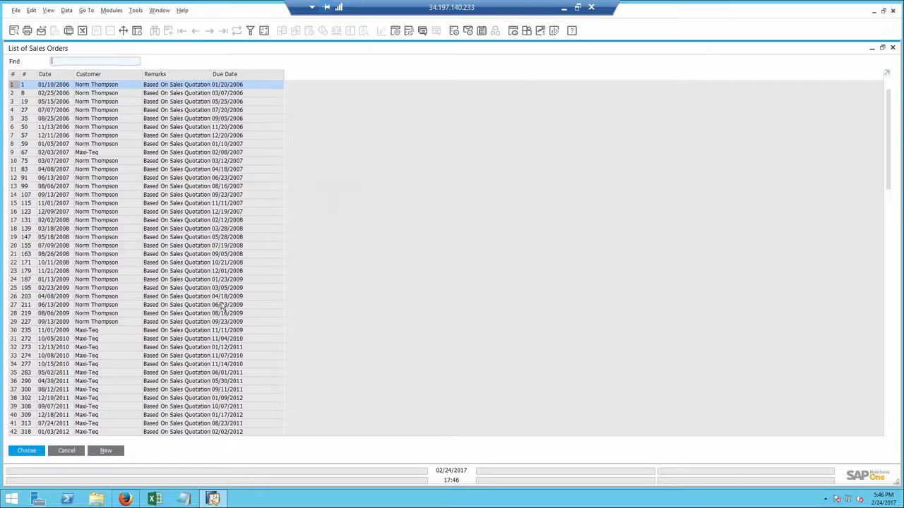
{"action": "left_click", "coordinate": [106, 451]}
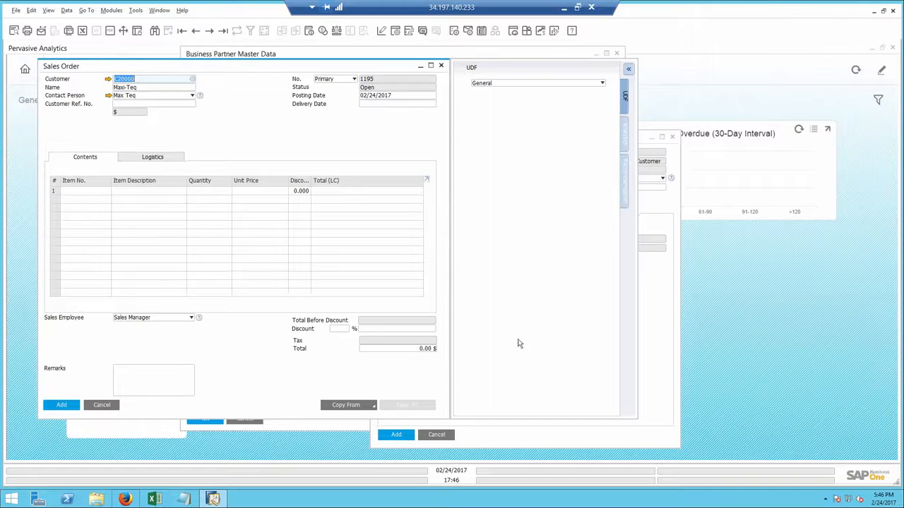
Add recommended item A00002 to the sales order from the sales recommendations panel
{"action": "left_click", "coordinate": [624, 190]}
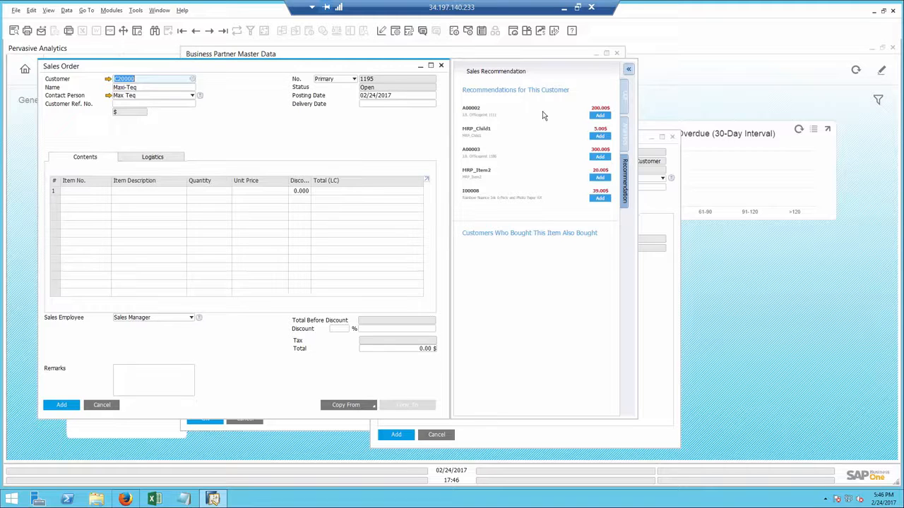
{"action": "left_click", "coordinate": [600, 115]}
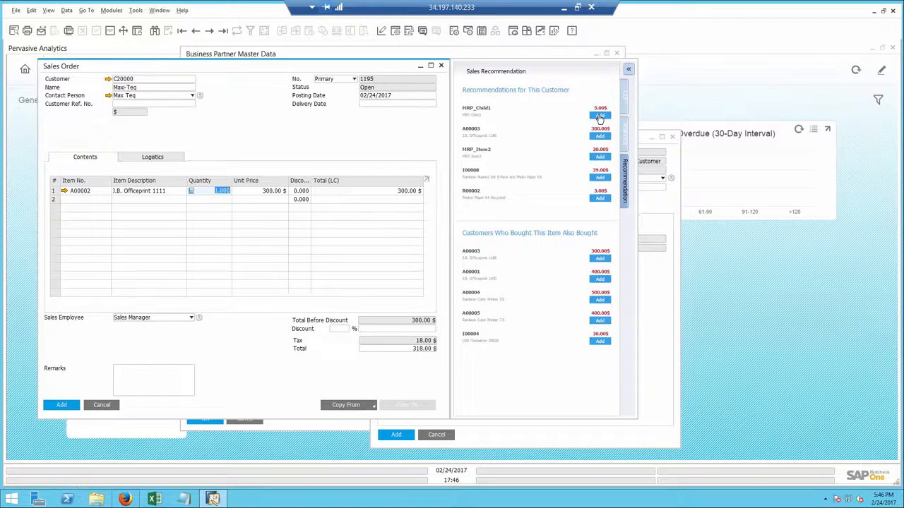
Add recommended items I00008 and C00003 to the sales order from the recommendations panel
{"action": "left_click", "coordinate": [599, 178]}
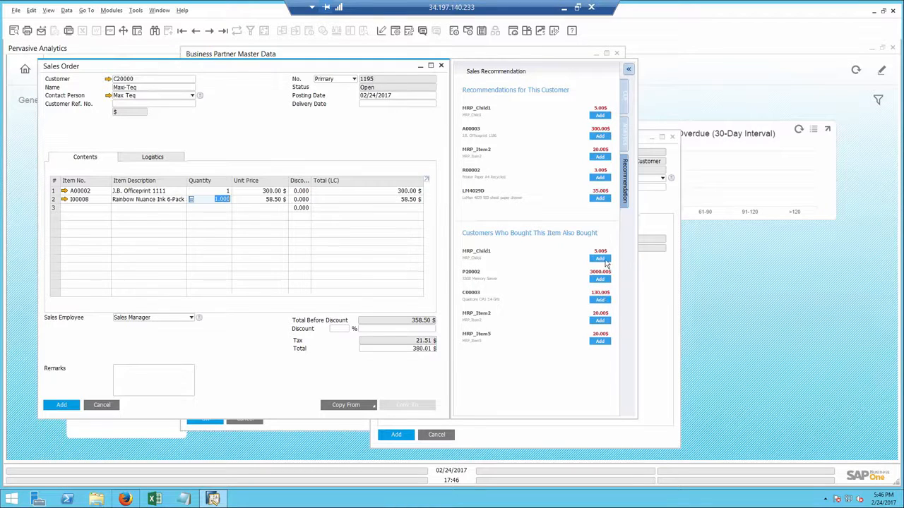
{"action": "left_click", "coordinate": [599, 300]}
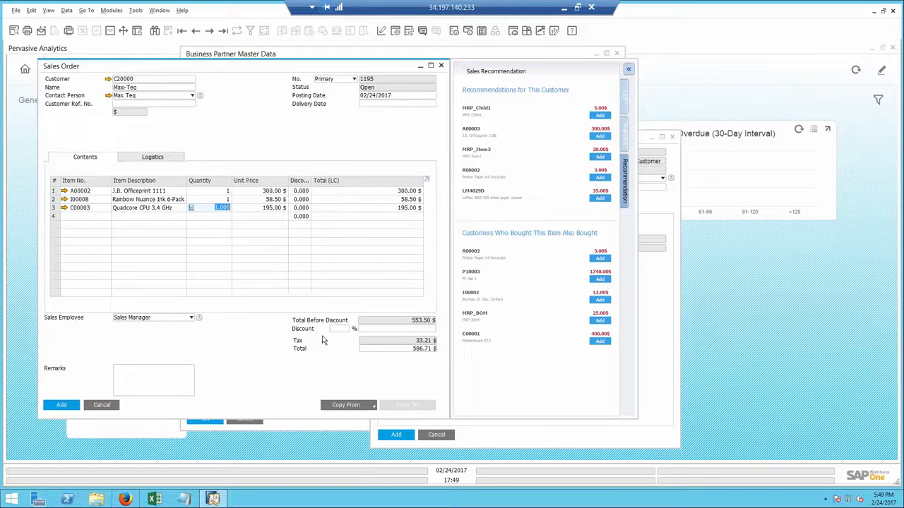
Set the sales order's delivery date to 02/25/2017
{"action": "left_click", "coordinate": [383, 102]}
{"action": "type", "text": "25"}
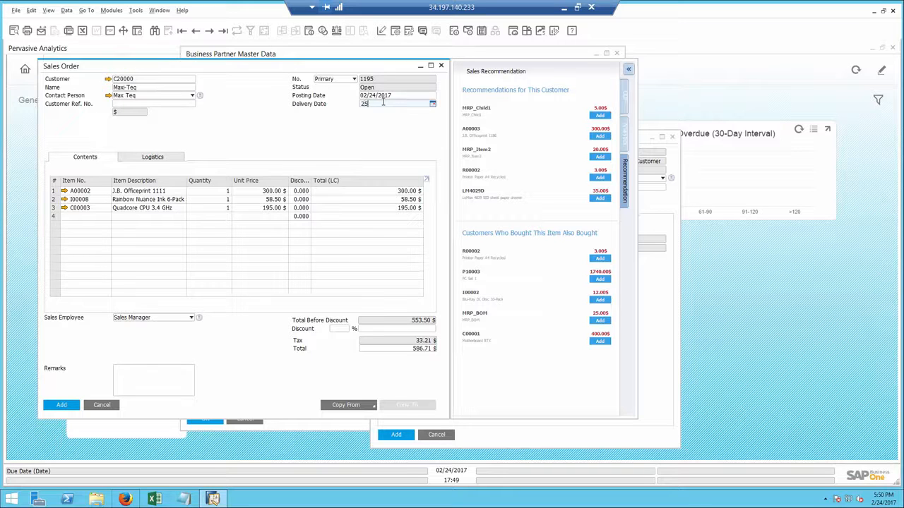
{"action": "key", "text": "Tab"}
Add a new line for item I000099 Printer Ink by searching the item list for ink
{"action": "left_click", "coordinate": [177, 219]}
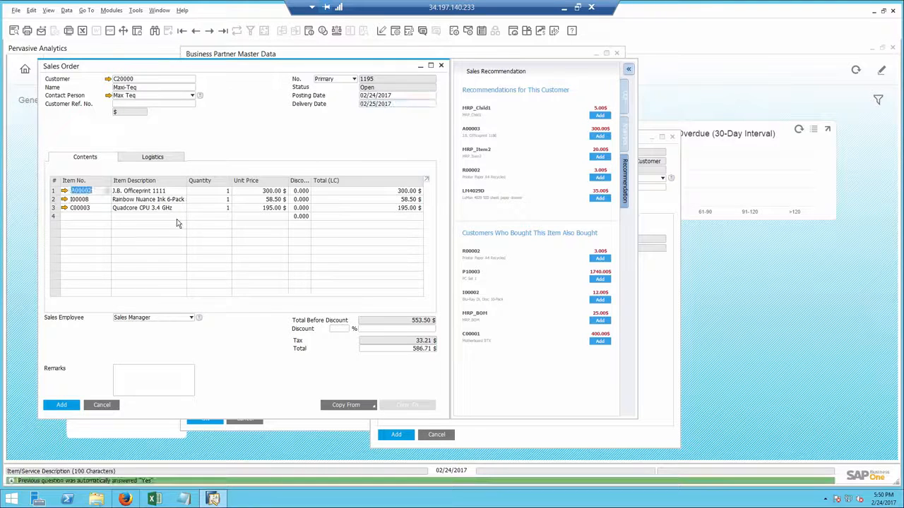
{"action": "type", "text": "ink"}
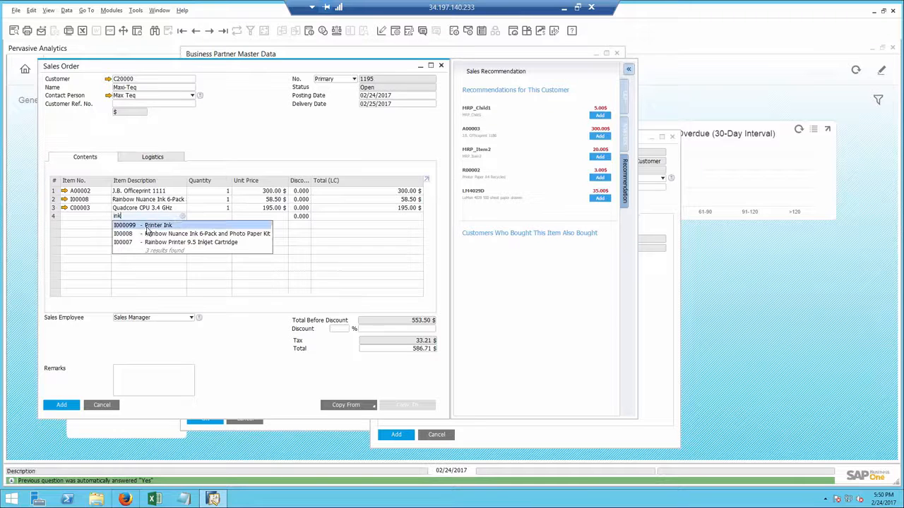
{"action": "left_click", "coordinate": [177, 224]}
Set the Printer Ink quantity to 3 and confirm the proposed delivery schedule
{"action": "left_click", "coordinate": [201, 217]}
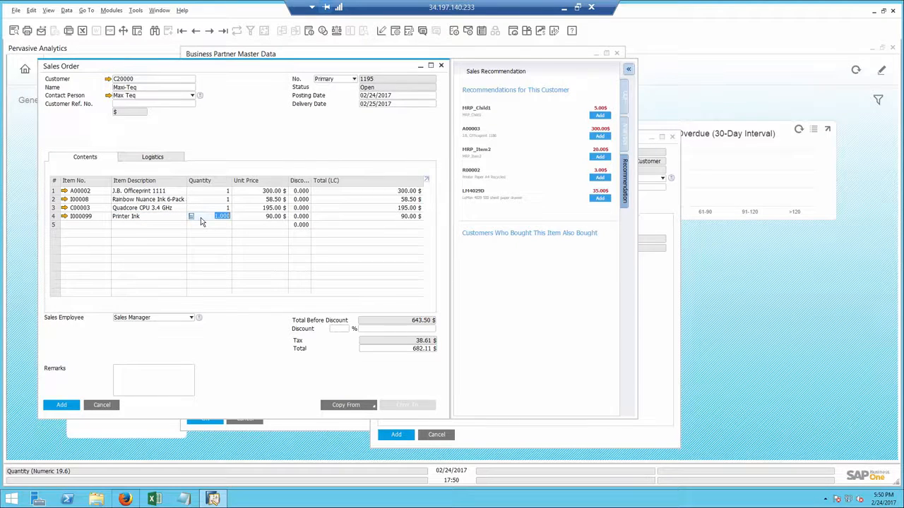
{"action": "type", "text": "3"}
{"action": "key", "text": "Tab"}
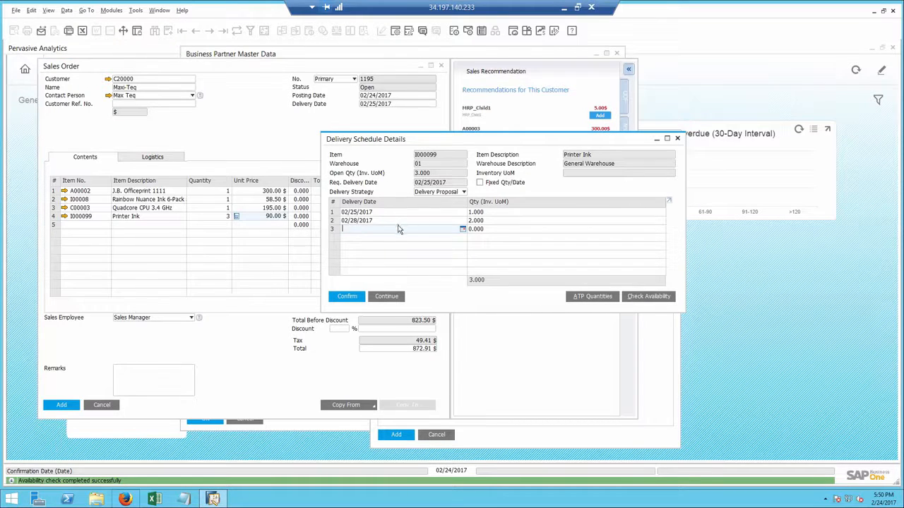
{"action": "left_click", "coordinate": [348, 297]}
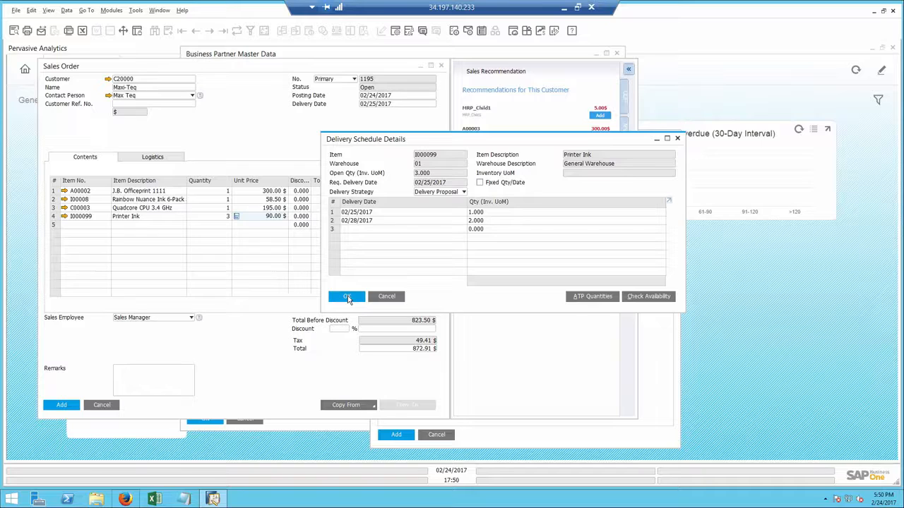
{"action": "left_click", "coordinate": [348, 297]}
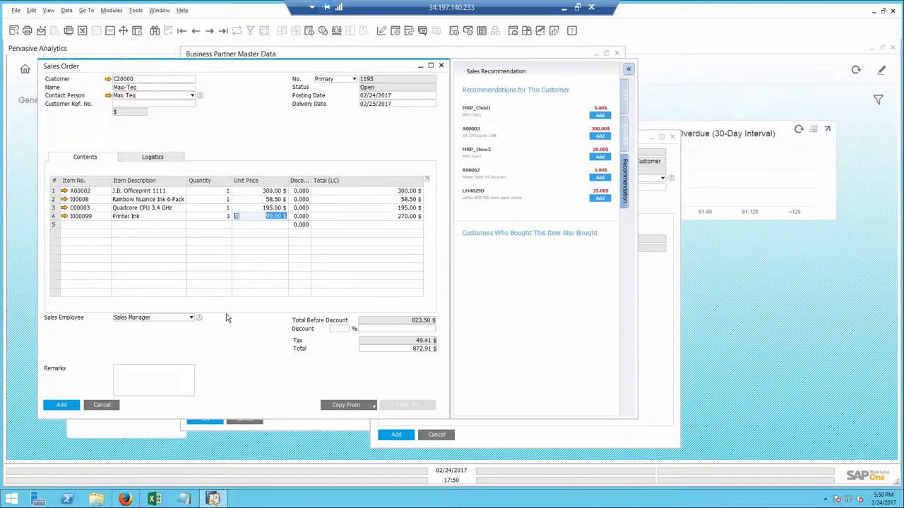
Add the sales order, then close the activity, business partner record and Customer 360 view
{"action": "left_click", "coordinate": [57, 406]}
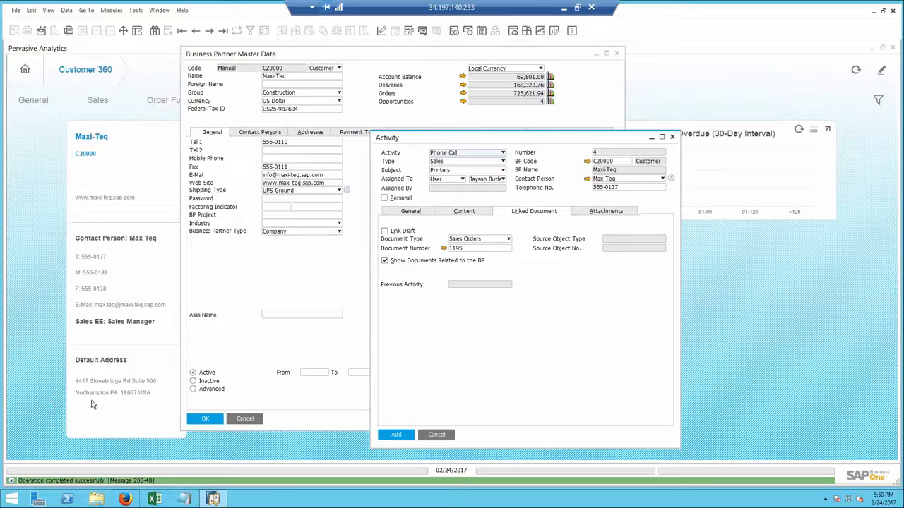
{"action": "left_click", "coordinate": [441, 436]}
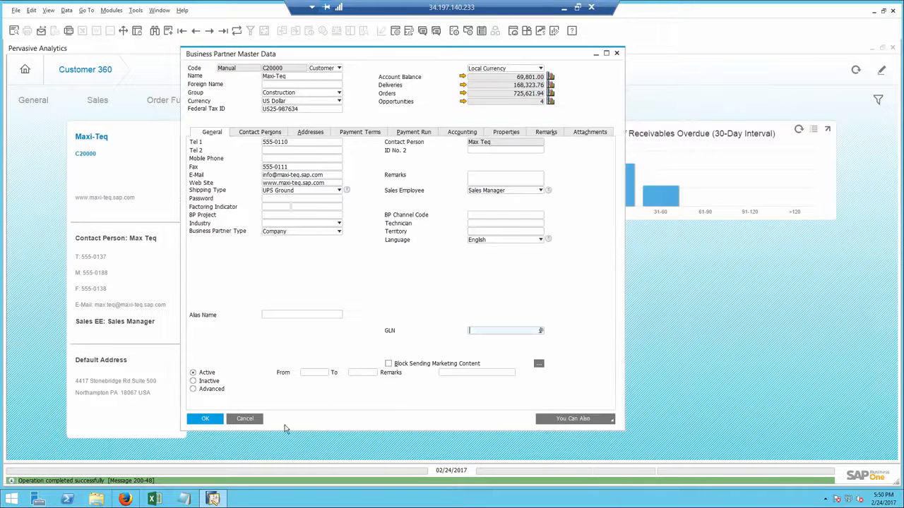
{"action": "left_click", "coordinate": [250, 421]}
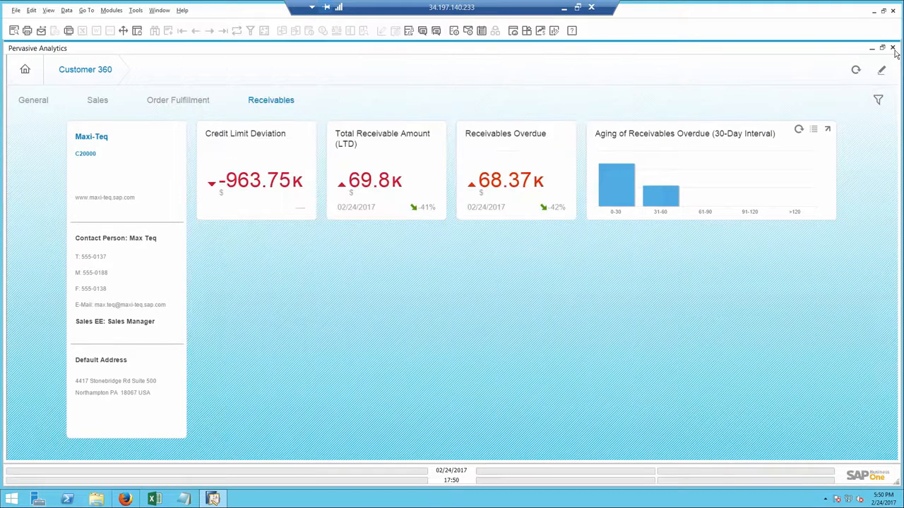
{"action": "left_click", "coordinate": [893, 48]}
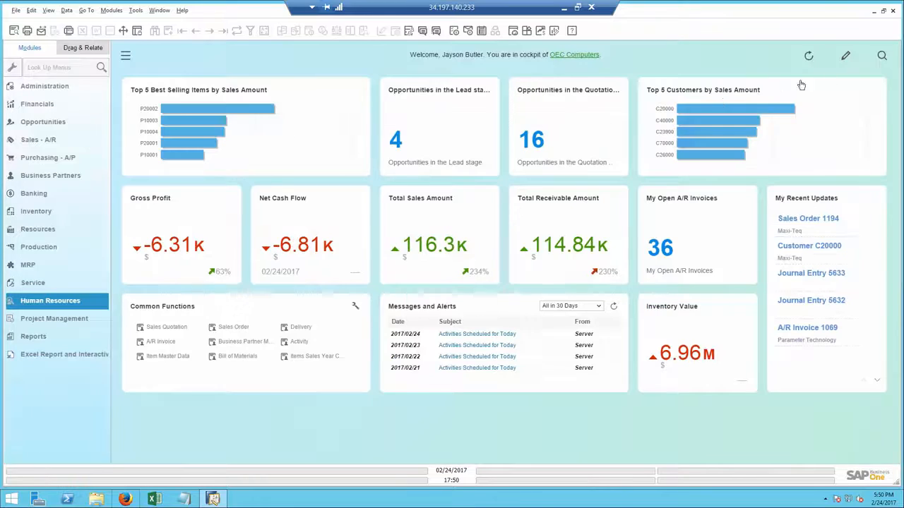
Open the Sales Order form from Sales - A/R and browse back to sales order 1195
{"action": "left_click", "coordinate": [52, 144]}
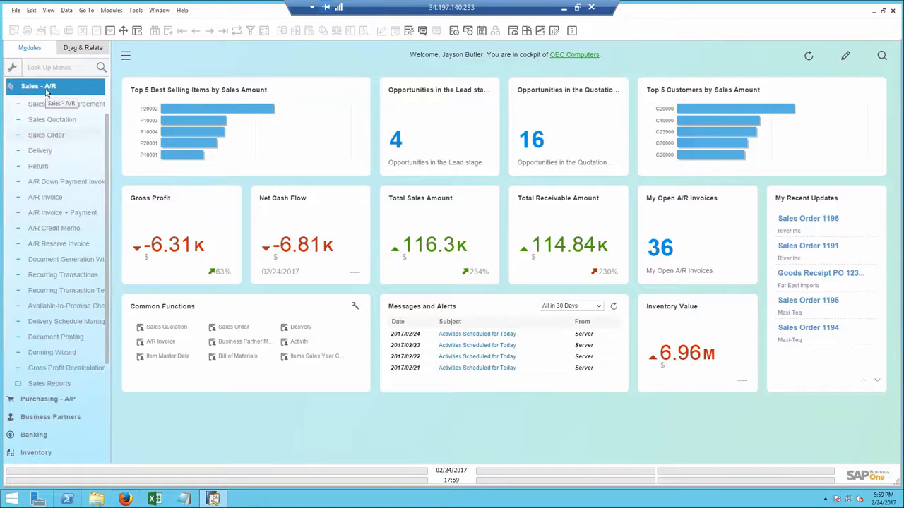
{"action": "left_click", "coordinate": [49, 138]}
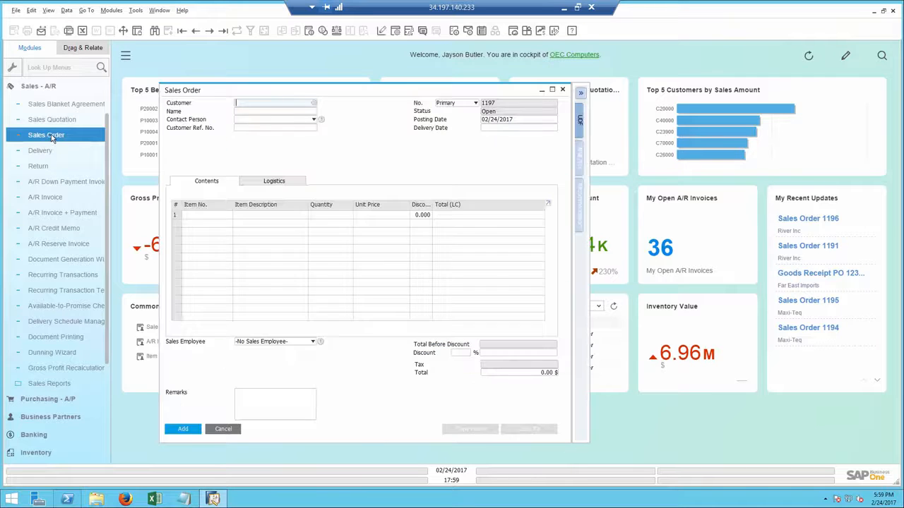
{"action": "left_click", "coordinate": [195, 31]}
{"action": "left_click", "coordinate": [195, 31]}
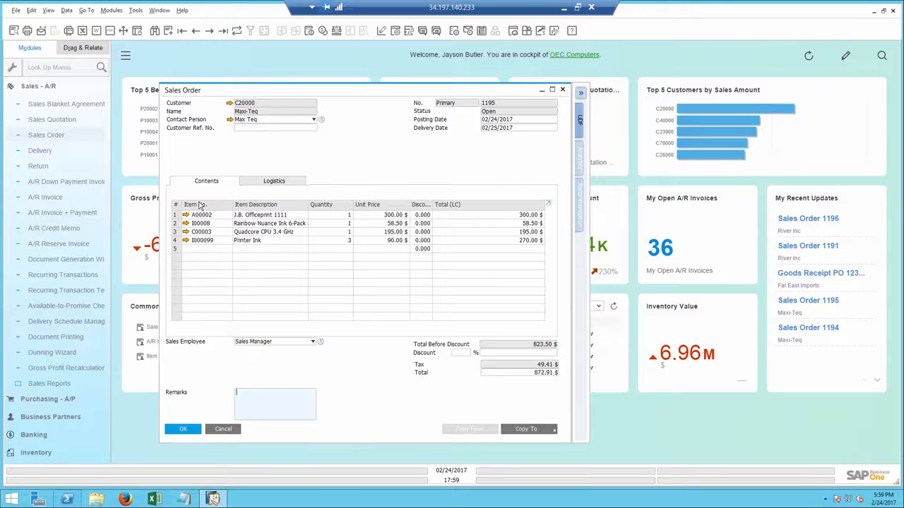
Open Delivery Schedule Management for the Printer Ink line of the sales order
{"action": "left_click", "coordinate": [176, 241]}
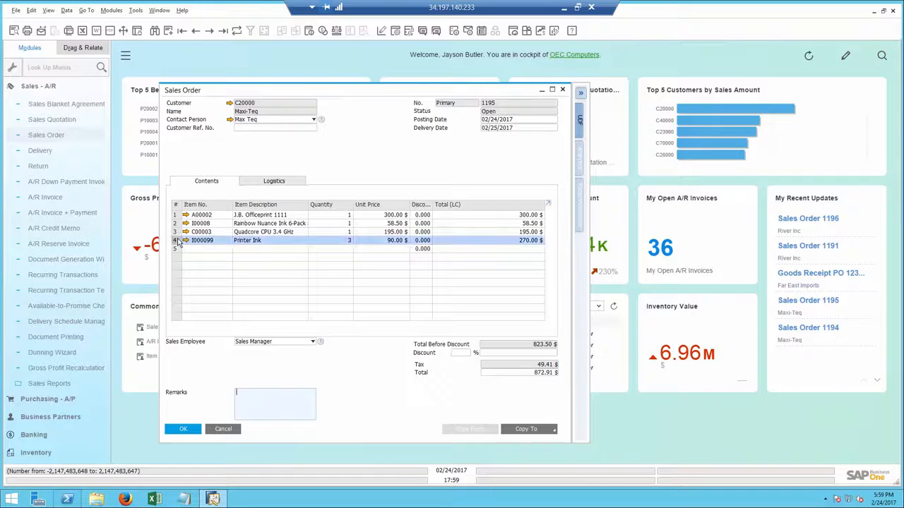
{"action": "right_click", "coordinate": [178, 241]}
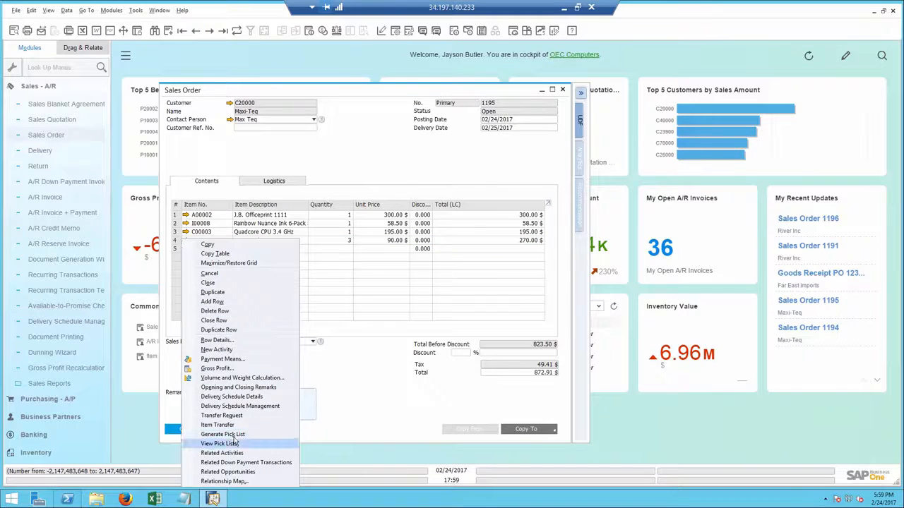
{"action": "left_click", "coordinate": [232, 408]}
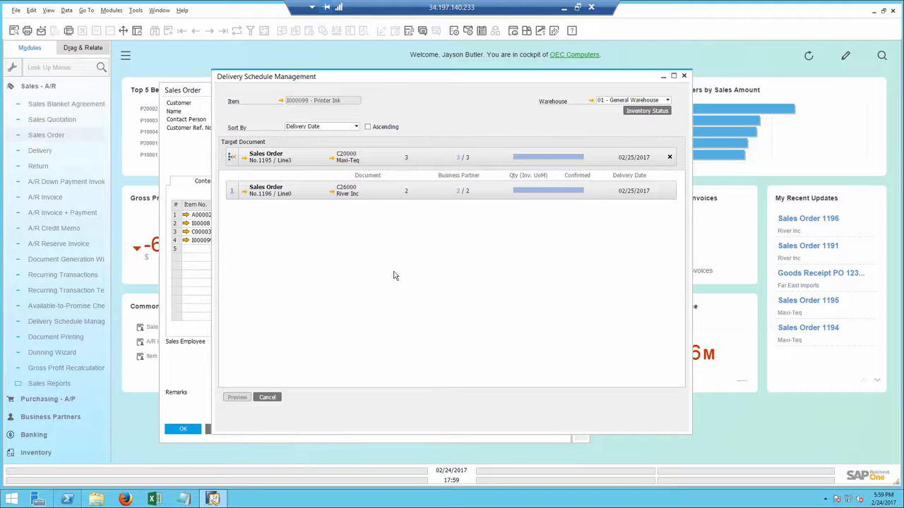
Reallocate Printer Ink deliveries so sales order 1195 gets all 3 units on 02/25/2017, confirm, and close the order
{"action": "left_click", "coordinate": [459, 190]}
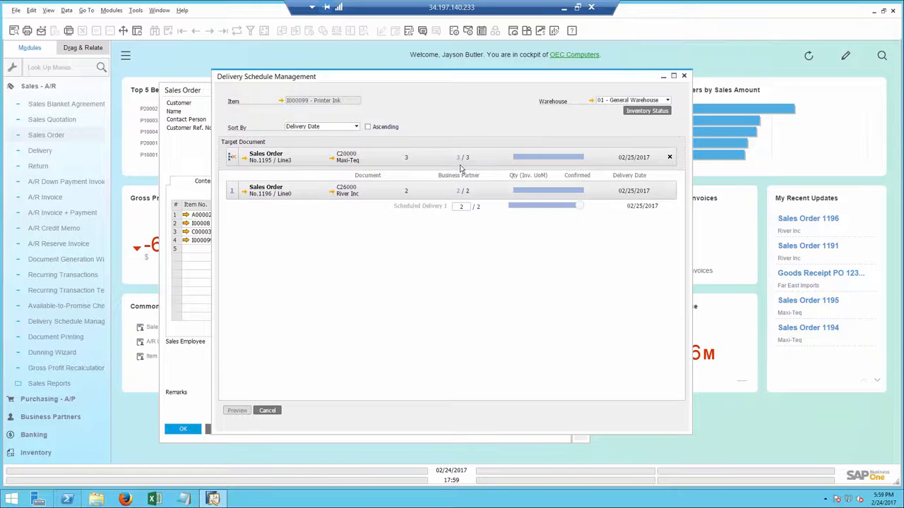
{"action": "left_click", "coordinate": [460, 158]}
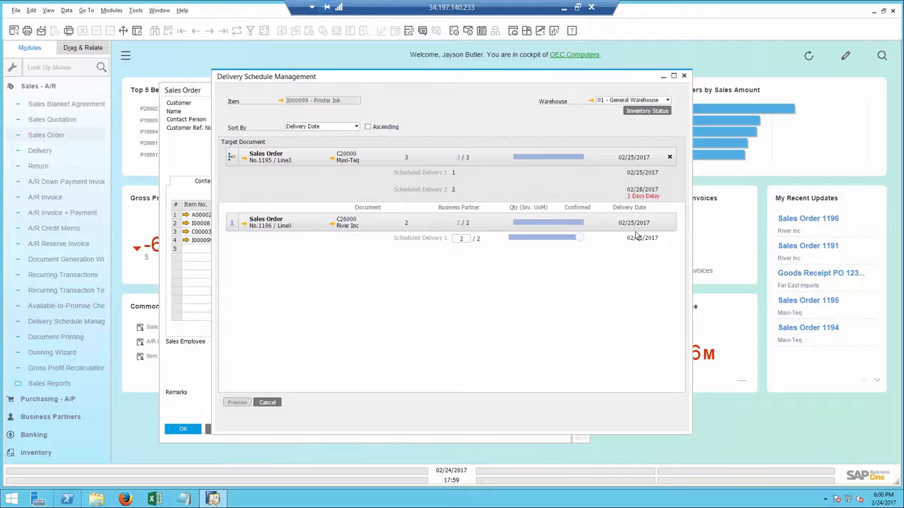
{"action": "left_click_drag", "start_coordinate": [577, 243], "coordinate": [510, 239]}
{"action": "left_click", "coordinate": [237, 402]}
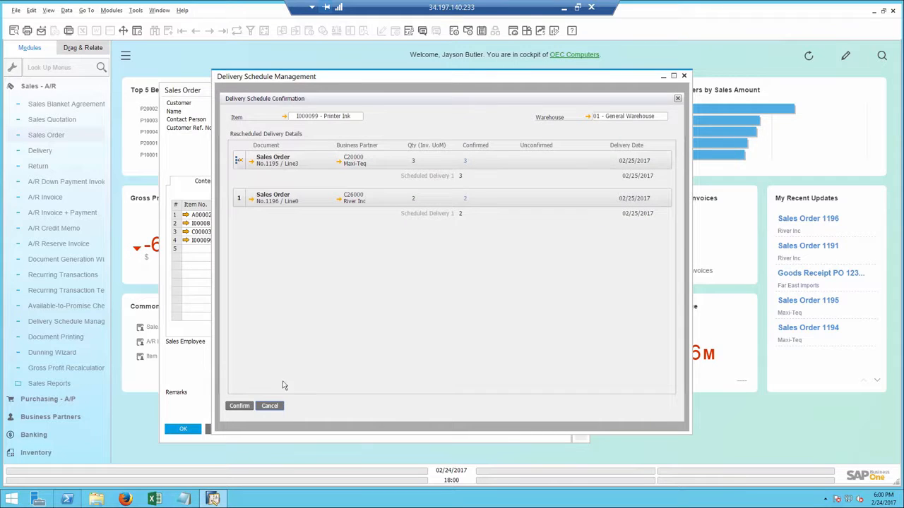
{"action": "left_click", "coordinate": [240, 407]}
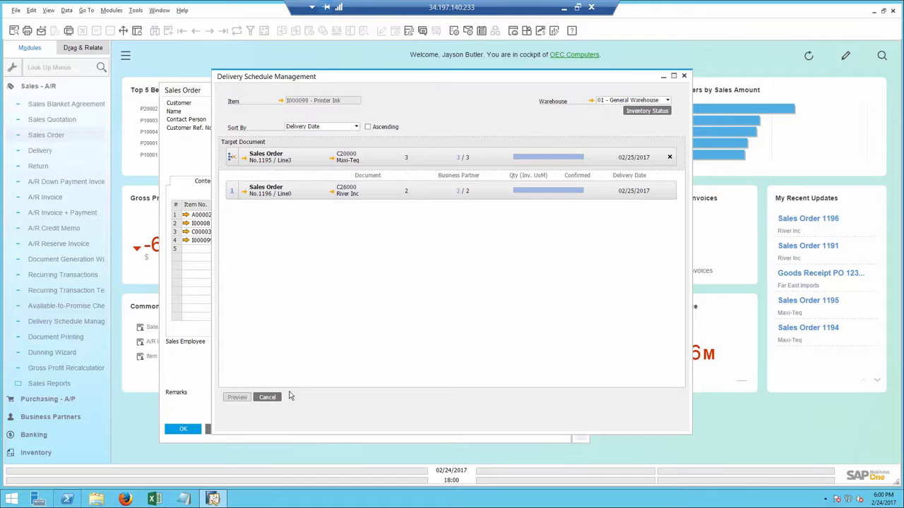
{"action": "left_click", "coordinate": [268, 397]}
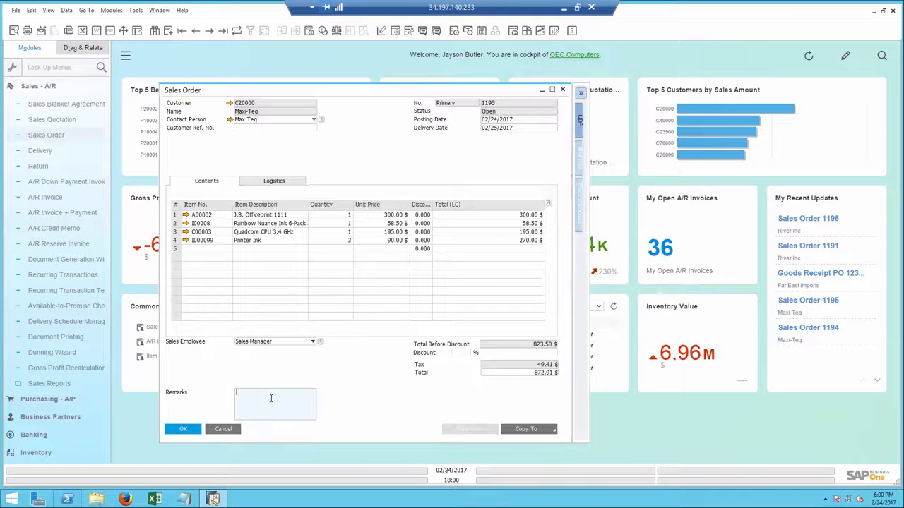
{"action": "left_click", "coordinate": [184, 430]}
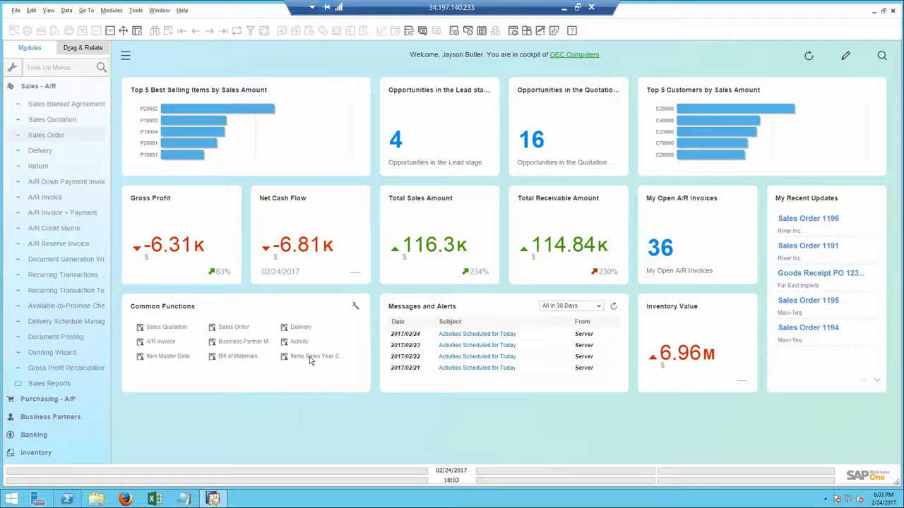
Switch to Excel and review the Items Sales Year Comparison report for 2016 and 2017
{"action": "left_click", "coordinate": [155, 499]}
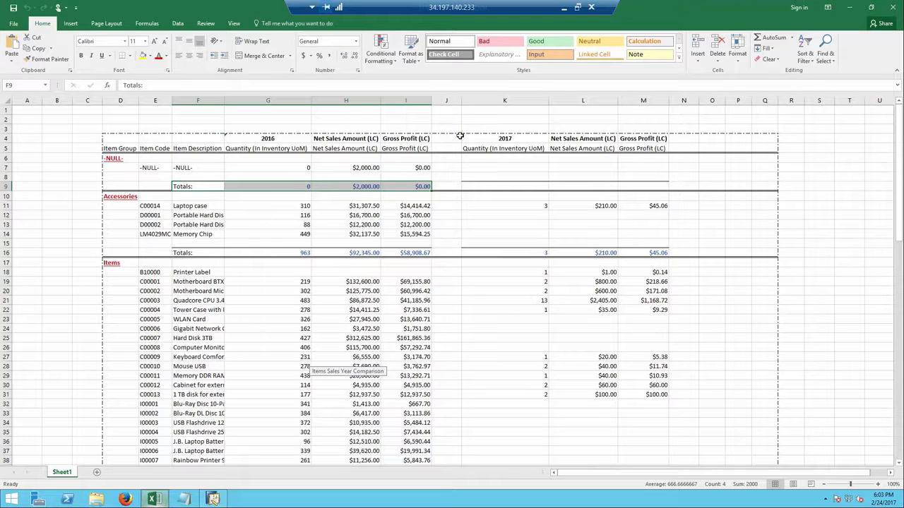
{"action": "left_click", "coordinate": [499, 138]}
{"action": "left_click", "coordinate": [268, 138]}
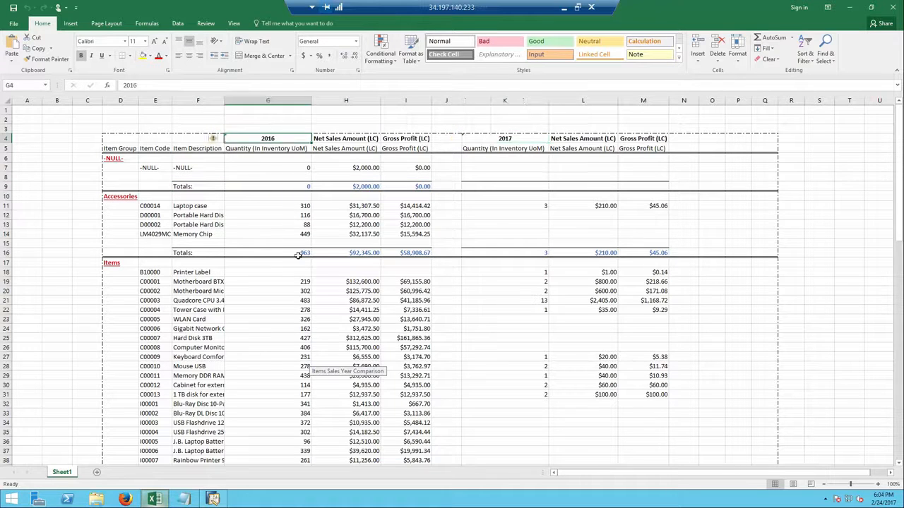
{"action": "scroll", "coordinate": [298, 294], "scroll_direction": "down", "scroll_amount": 14}
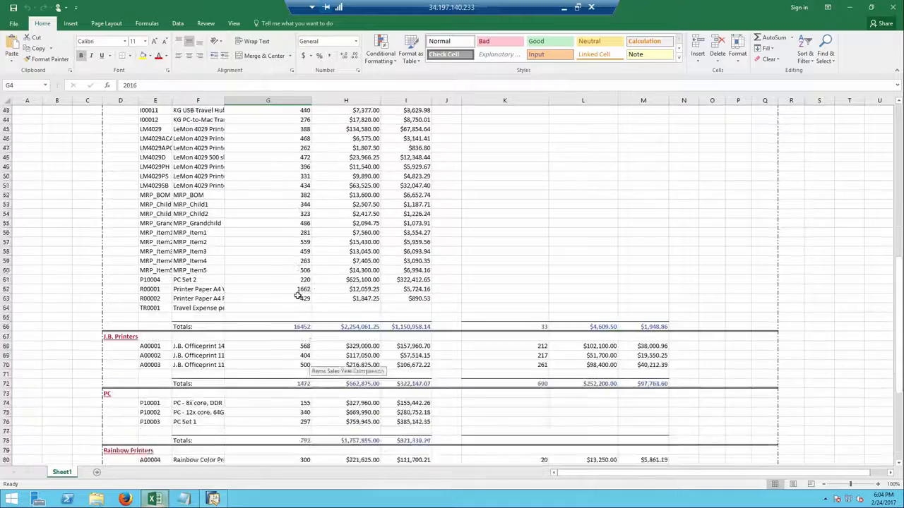
{"action": "scroll", "coordinate": [298, 295], "scroll_direction": "down", "scroll_amount": 11}
{"action": "scroll", "coordinate": [298, 296], "scroll_direction": "up", "scroll_amount": 19}
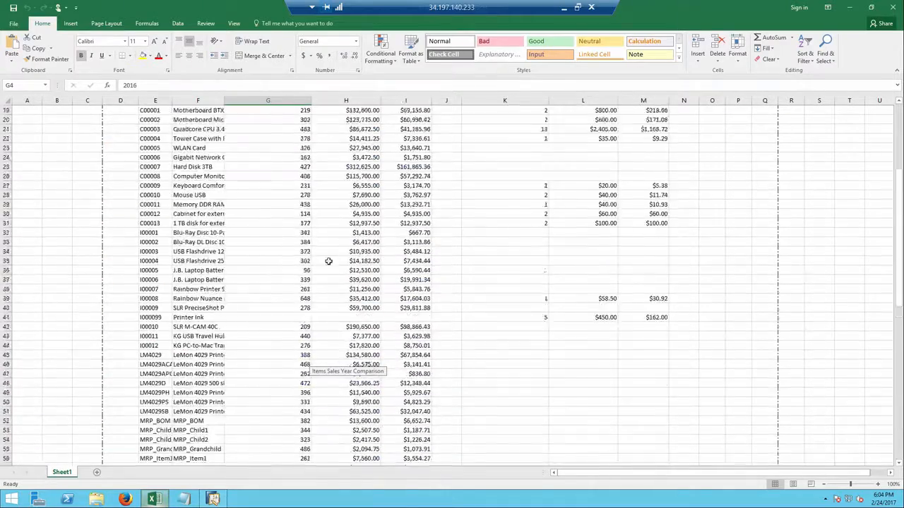
{"action": "scroll", "coordinate": [328, 262], "scroll_direction": "up", "scroll_amount": 6}
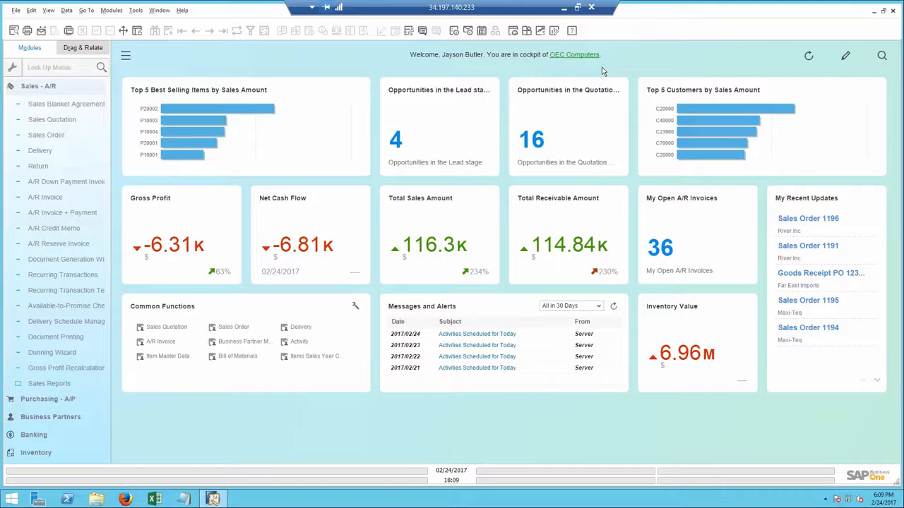
Search all company data from the cockpit for lewis
{"action": "left_click", "coordinate": [883, 57]}
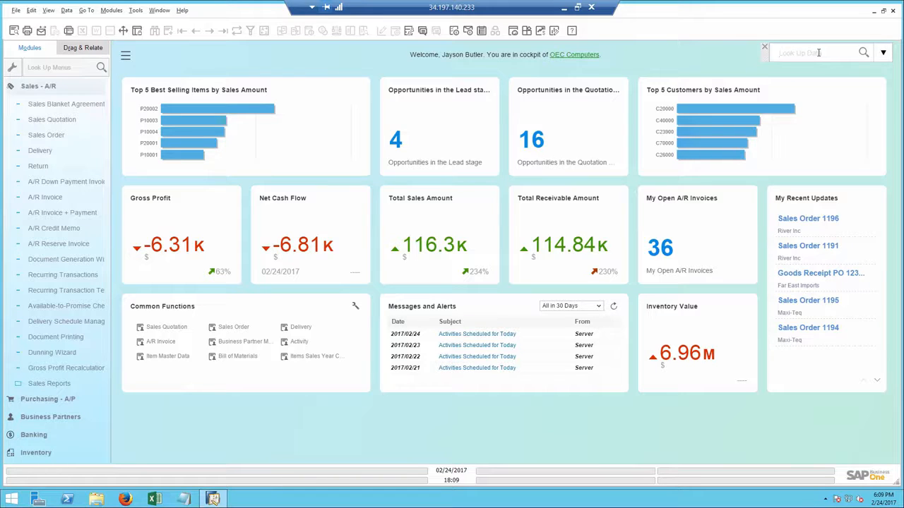
{"action": "type", "text": "i"}
{"action": "type", "text": "ewi"}
{"action": "key", "text": "Return"}
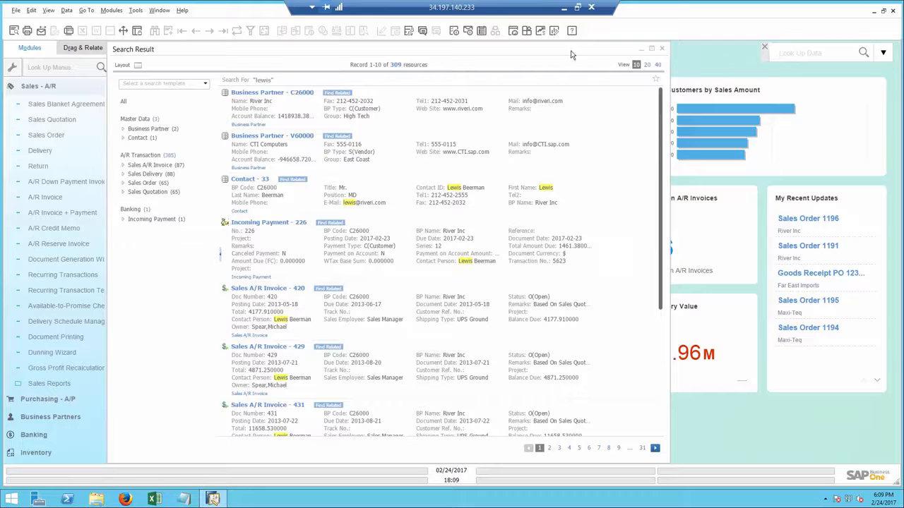
Filter the lewis search results to closed Sales A/R Invoices with posting dates from 2017-01-01
{"action": "left_click", "coordinate": [162, 166]}
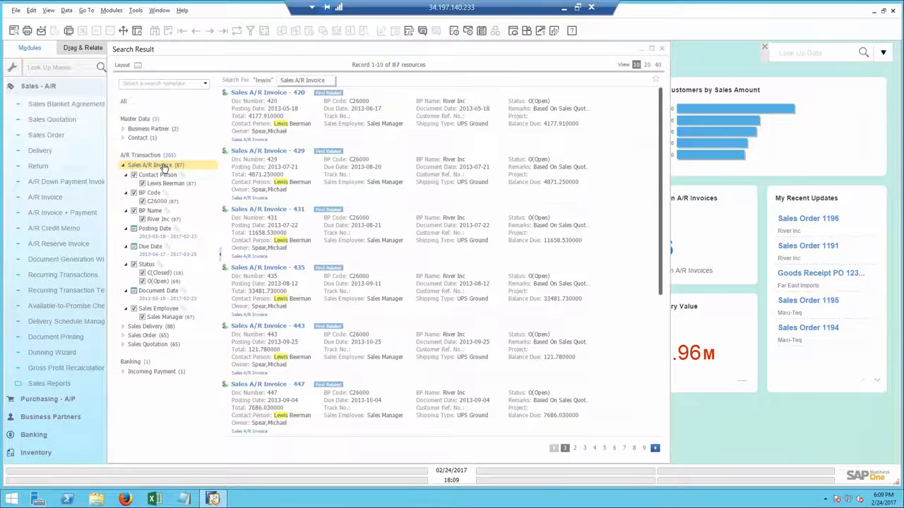
{"action": "left_click", "coordinate": [143, 282]}
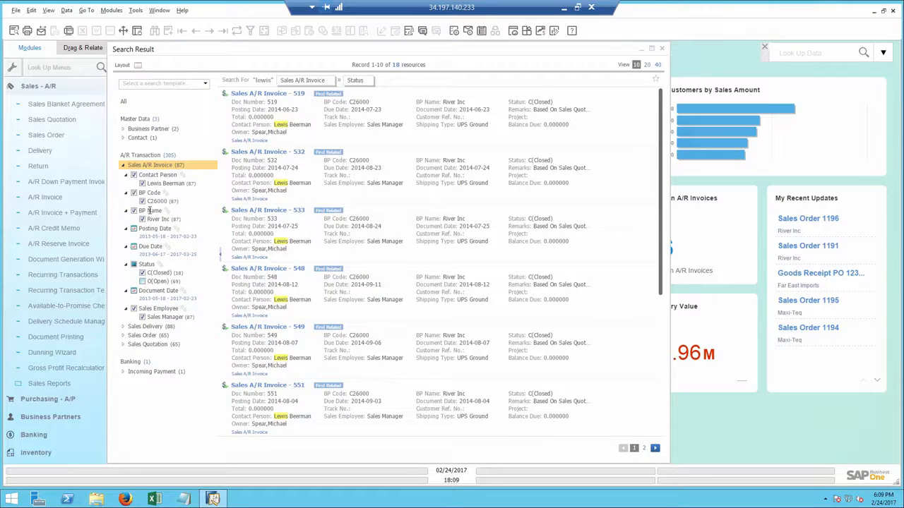
{"action": "left_click", "coordinate": [151, 236]}
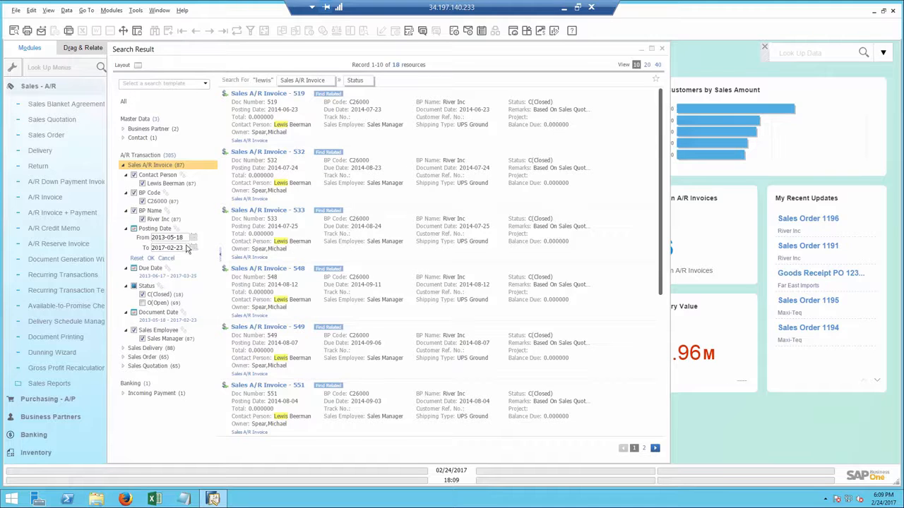
{"action": "left_click", "coordinate": [193, 239]}
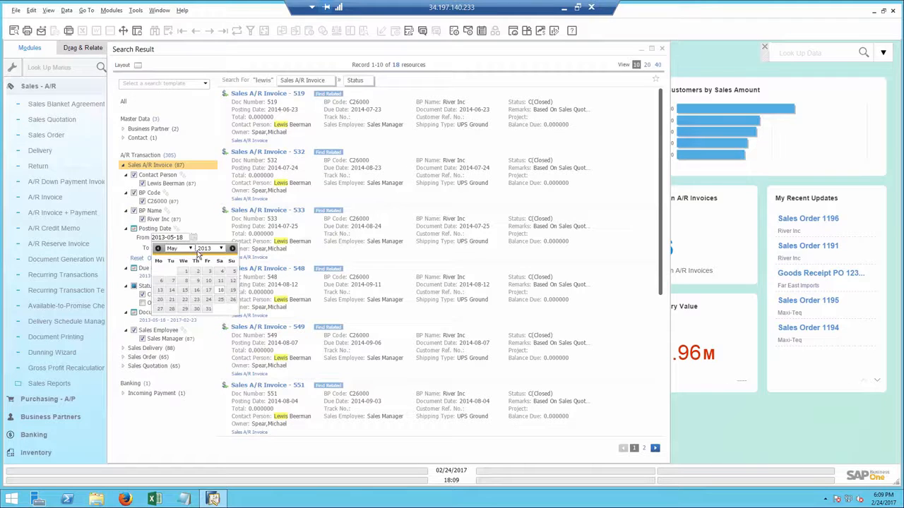
{"action": "left_click", "coordinate": [222, 249]}
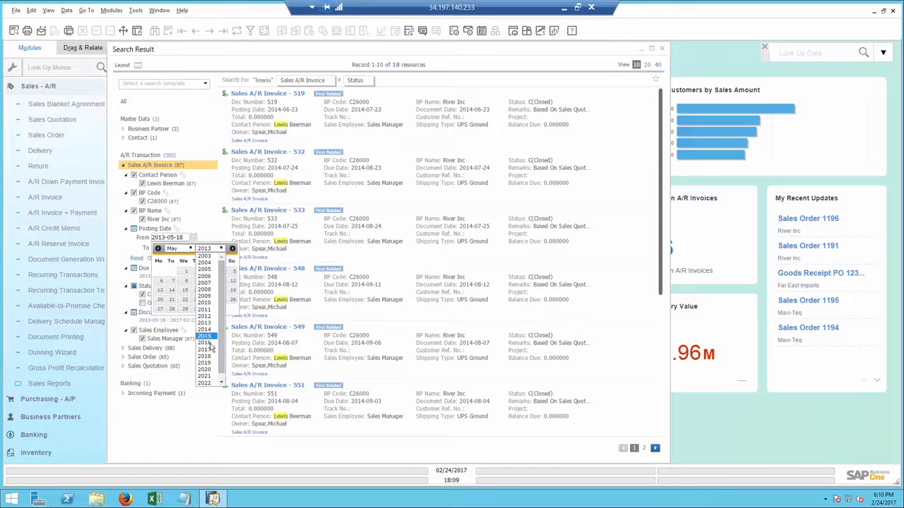
{"action": "left_click", "coordinate": [208, 350]}
{"action": "left_click", "coordinate": [190, 248]}
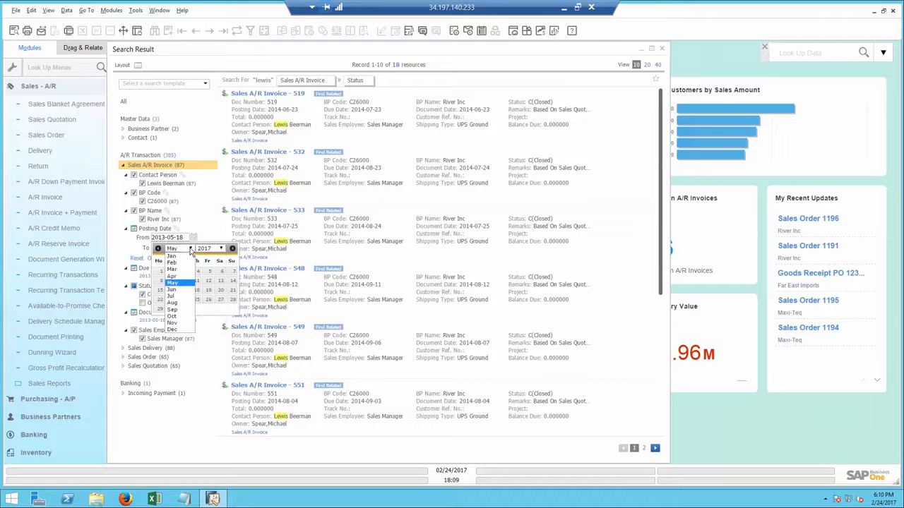
{"action": "left_click", "coordinate": [177, 256]}
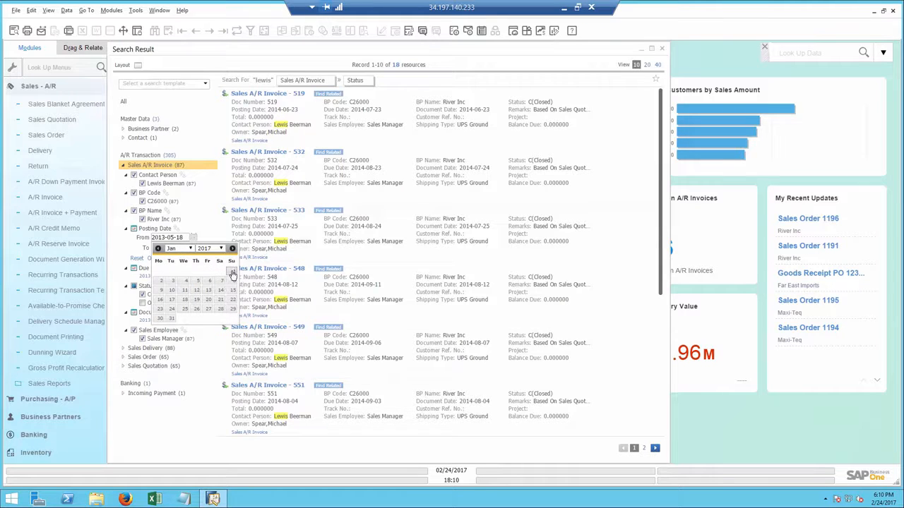
{"action": "left_click", "coordinate": [232, 271]}
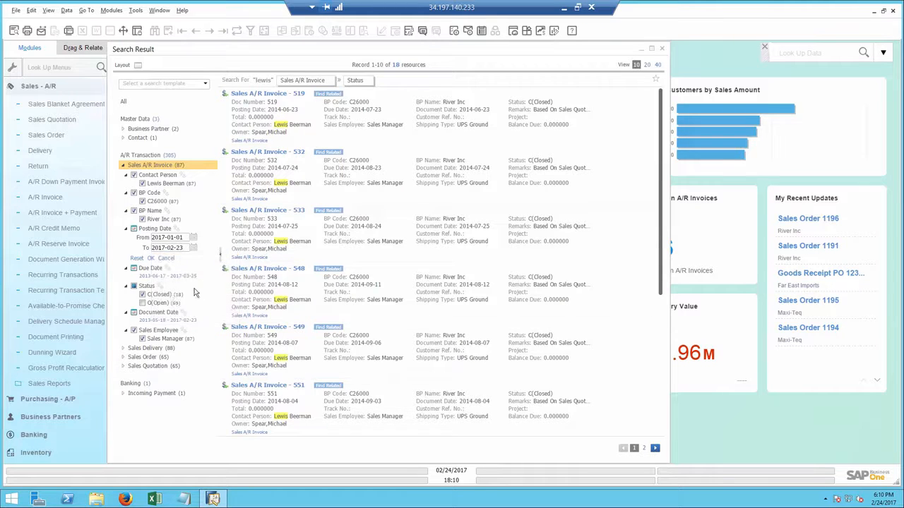
{"action": "left_click", "coordinate": [151, 260]}
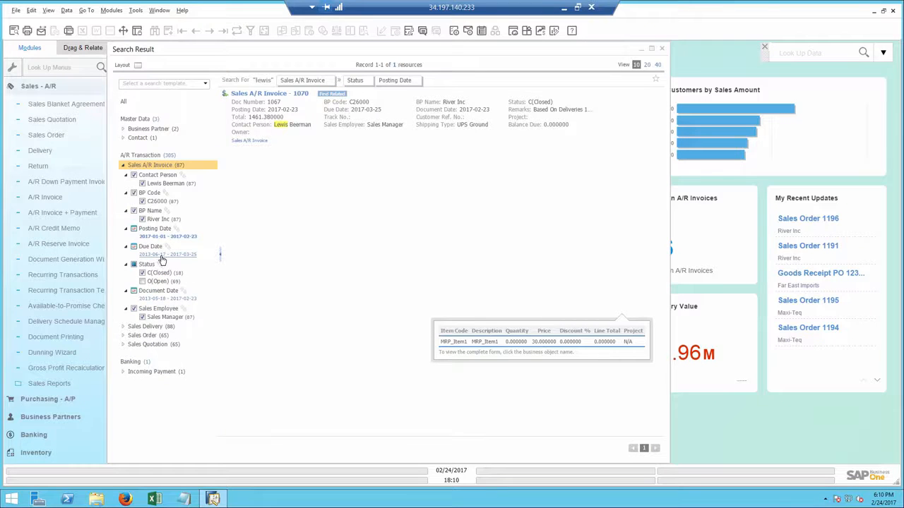
Explore the objects related to A/R invoice 1070, then open the related objects of business partner C26000
{"action": "mouse_move", "coordinate": [341, 101]}
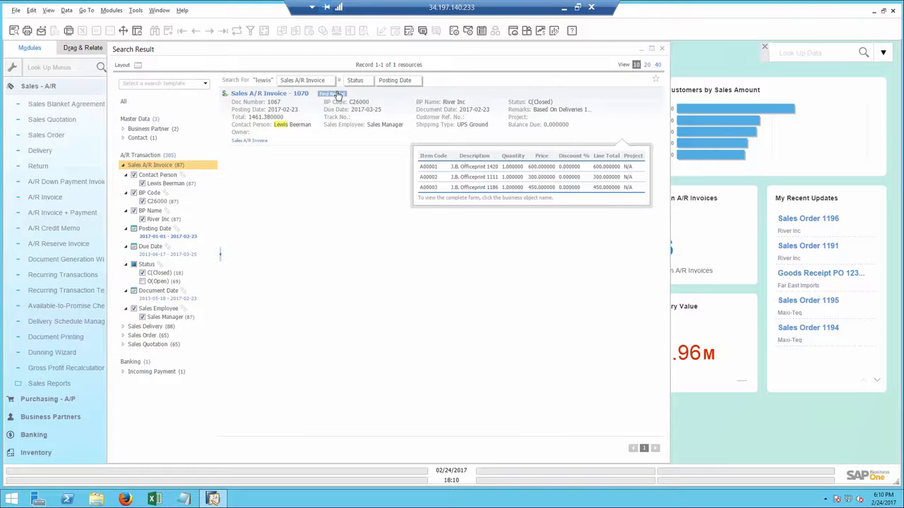
{"action": "left_click", "coordinate": [338, 98]}
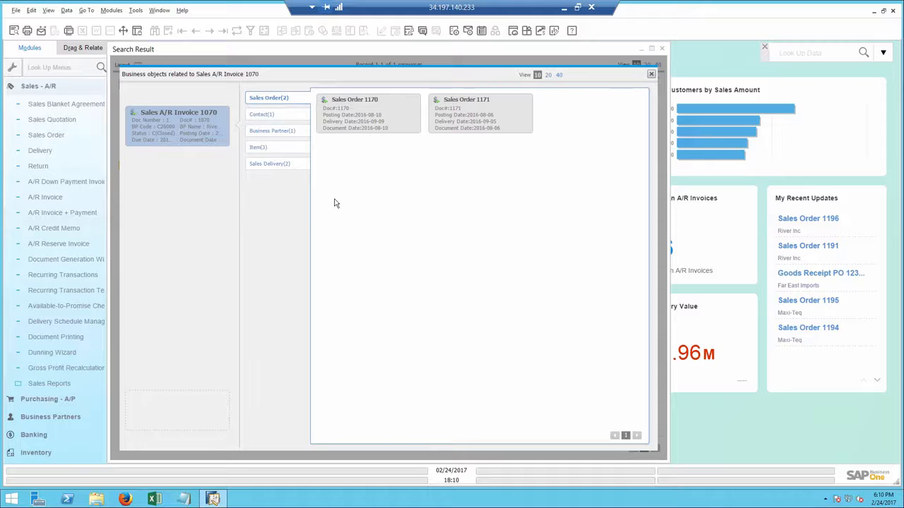
{"action": "left_click", "coordinate": [263, 150]}
{"action": "left_click", "coordinate": [265, 163]}
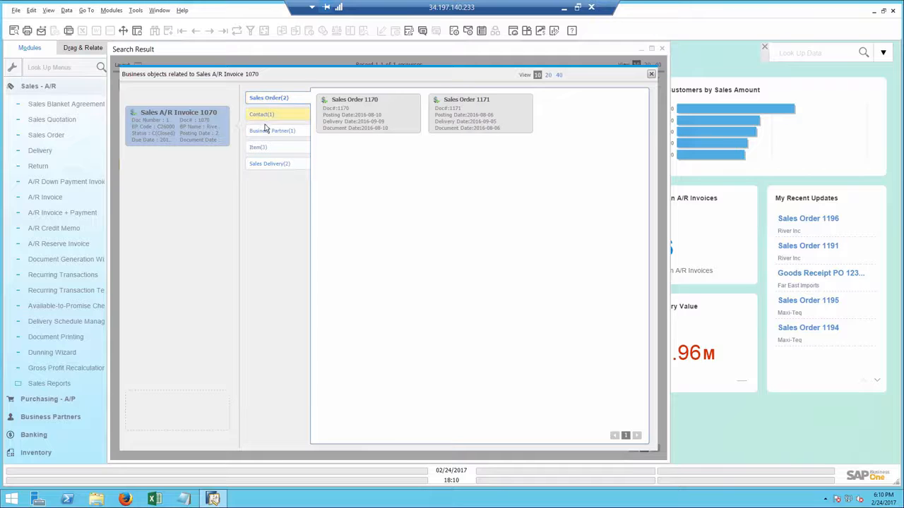
{"action": "left_click", "coordinate": [267, 132]}
{"action": "double_click", "coordinate": [346, 122]}
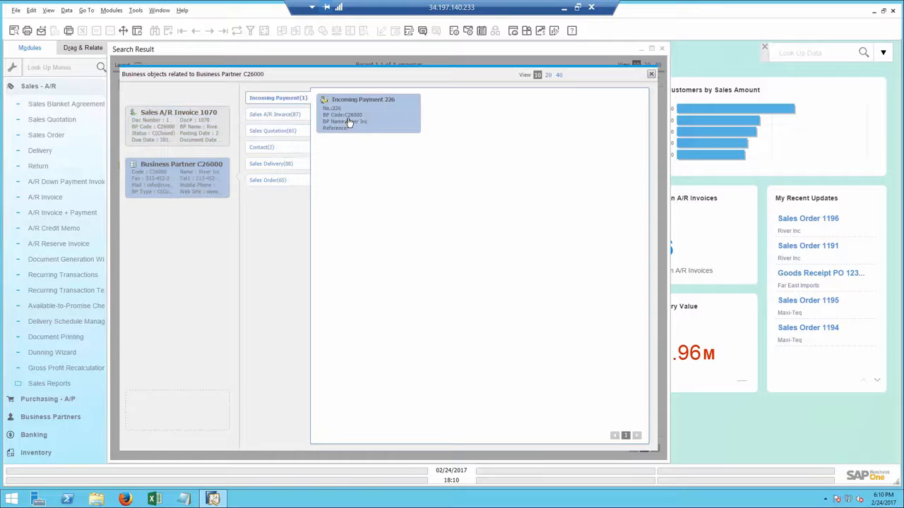
Open A/R invoice 1070 and display its relationship map
{"action": "double_click", "coordinate": [188, 119]}
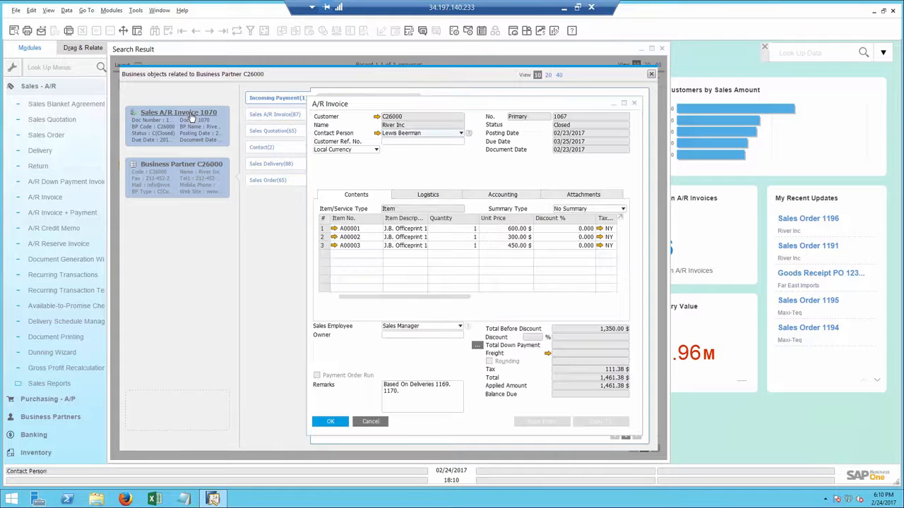
{"action": "right_click", "coordinate": [423, 162]}
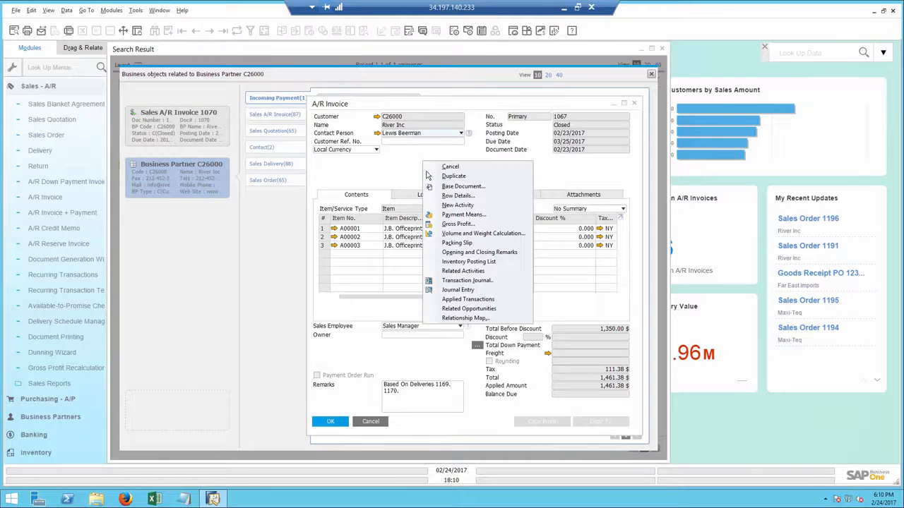
{"action": "left_click", "coordinate": [463, 318]}
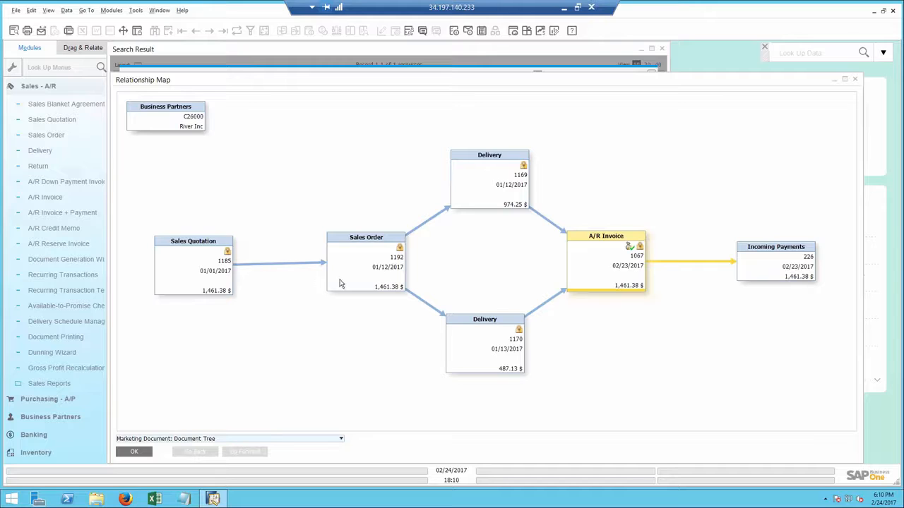
Open incoming payment 226 from the map and start e-mailing it with an edited report attached
{"action": "double_click", "coordinate": [773, 266]}
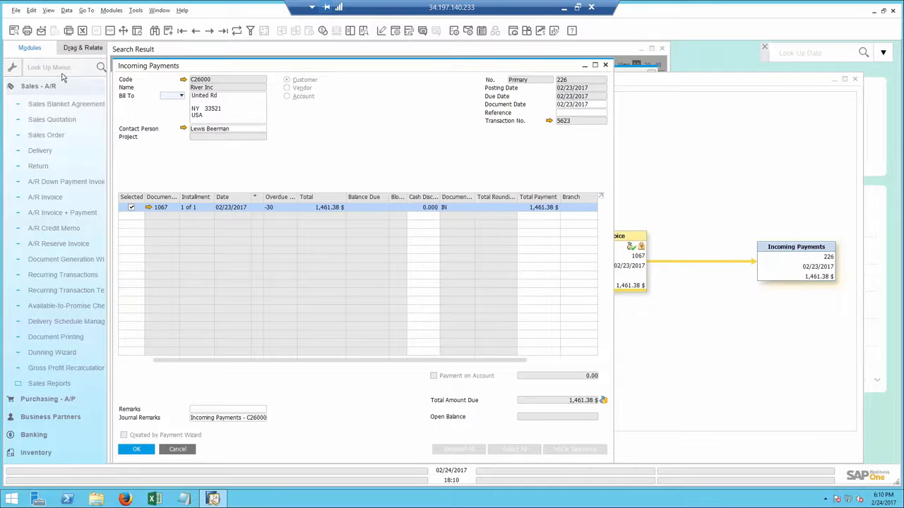
{"action": "left_click", "coordinate": [40, 31]}
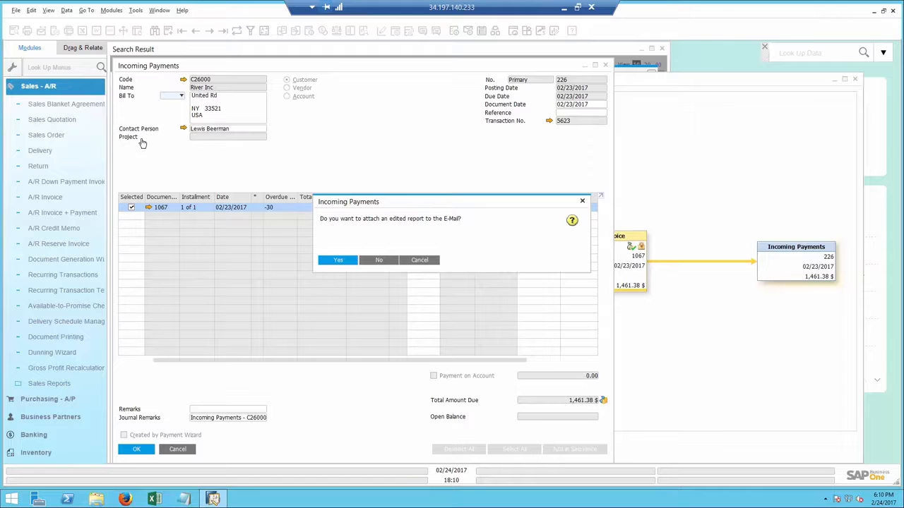
{"action": "left_click", "coordinate": [338, 261]}
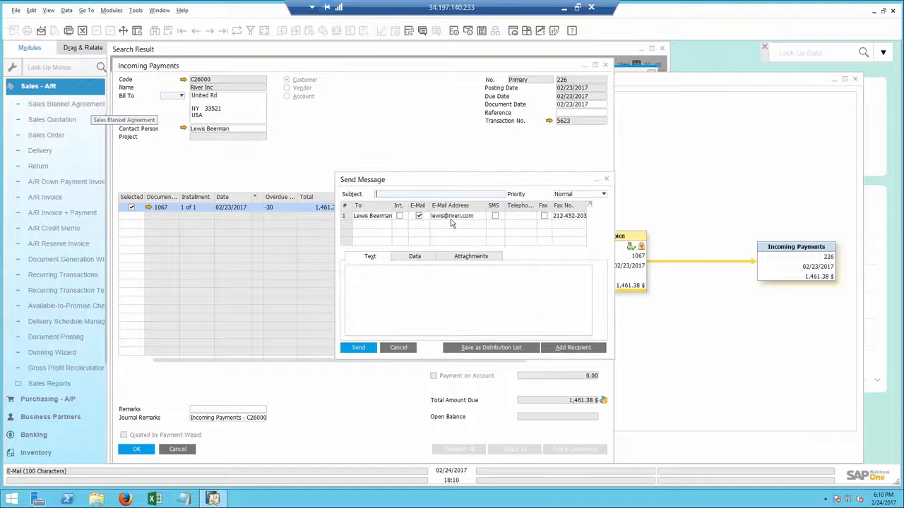
Close all open windows and switch the module menu from Sales - A/R to Purchasing - A/P
{"action": "left_click", "coordinate": [159, 9]}
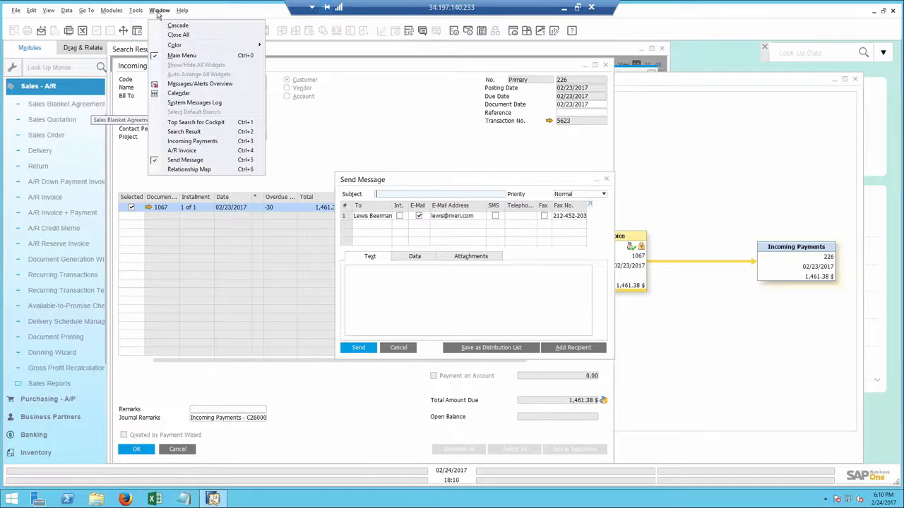
{"action": "left_click", "coordinate": [177, 35]}
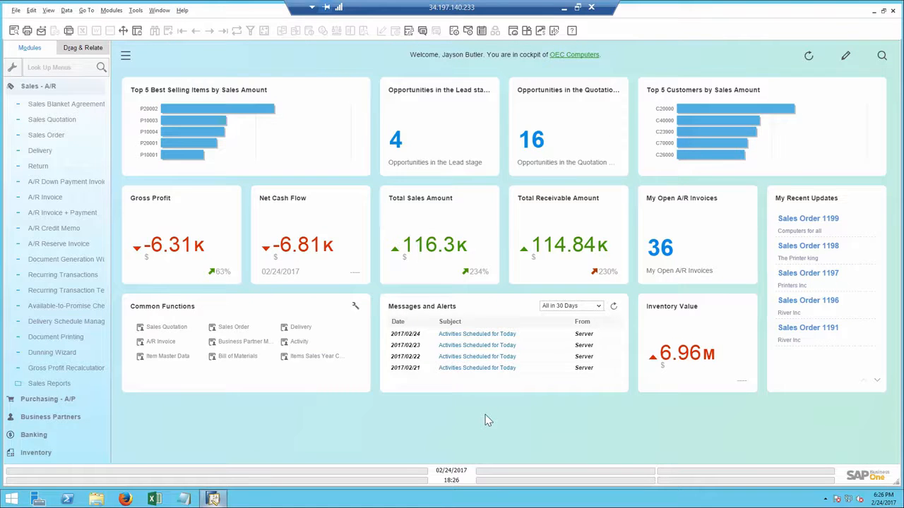
{"action": "left_click", "coordinate": [71, 88]}
{"action": "left_click", "coordinate": [48, 158]}
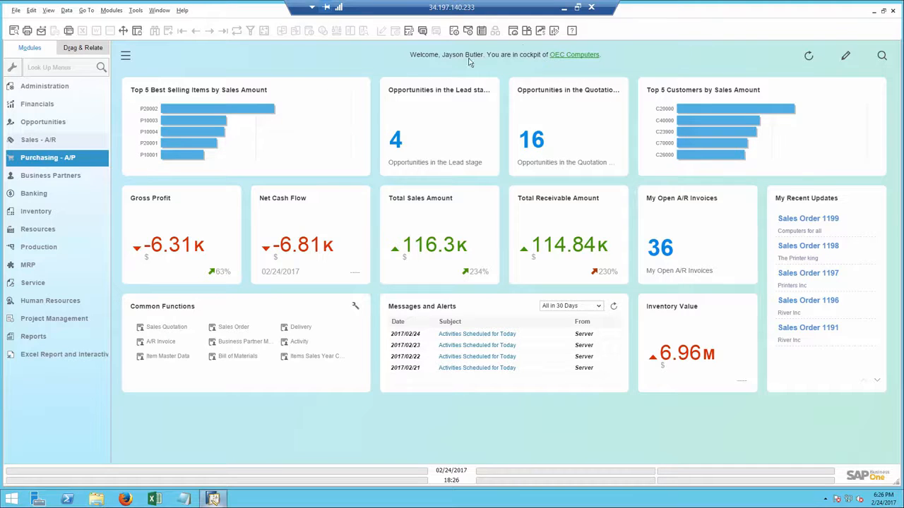
Open the Cash Flow Forecast, extend its range to 08/29/2017, and scroll through the considered business objects
{"action": "left_click", "coordinate": [540, 31]}
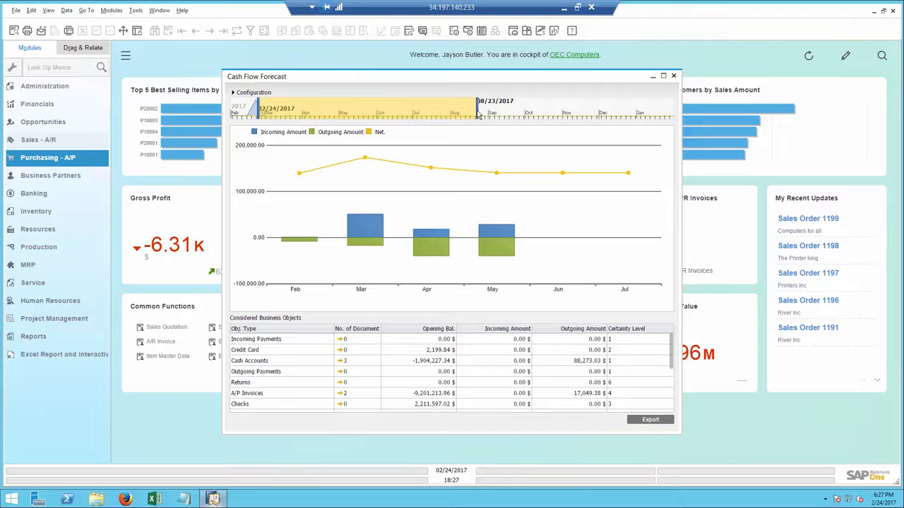
{"action": "left_click_drag", "start_coordinate": [479, 115], "coordinate": [486, 116]}
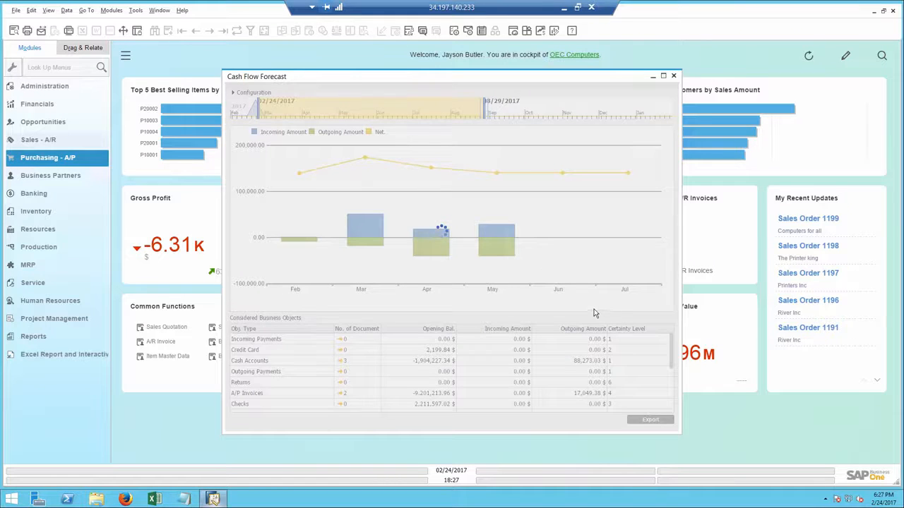
{"action": "left_click_drag", "start_coordinate": [673, 349], "coordinate": [676, 398]}
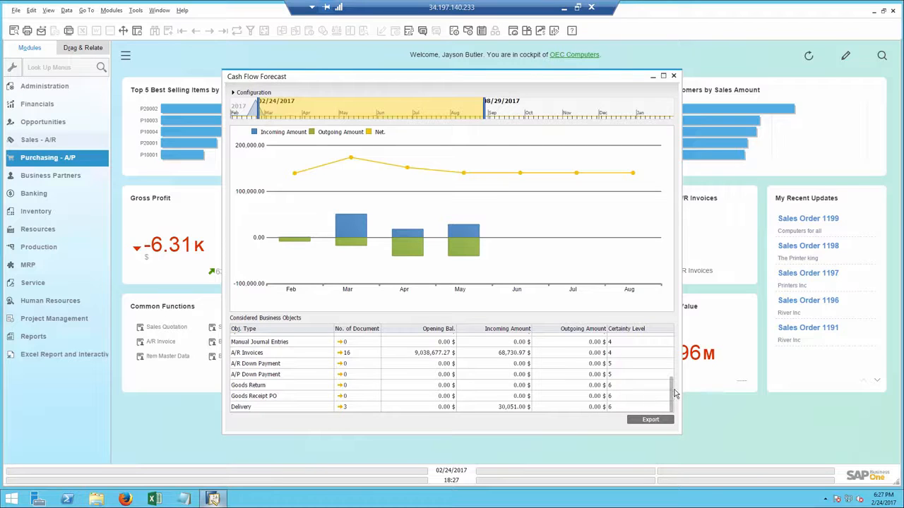
{"action": "left_click_drag", "start_coordinate": [675, 394], "coordinate": [672, 348]}
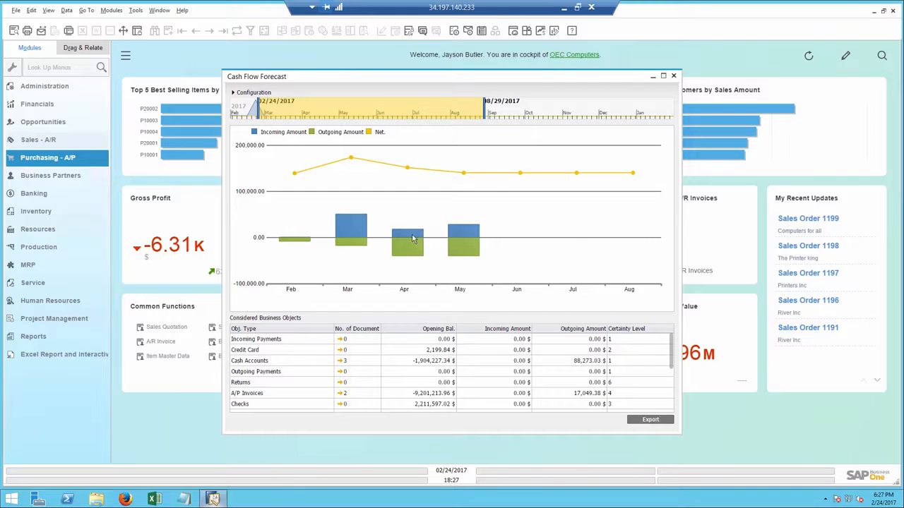
Inspect the document details behind March's forecast bar, then close them
{"action": "left_click", "coordinate": [344, 226]}
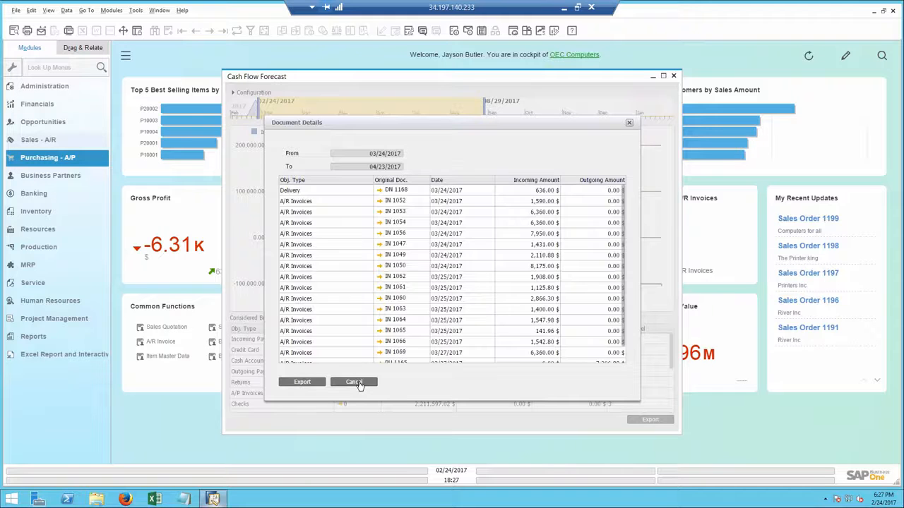
{"action": "left_click", "coordinate": [356, 383]}
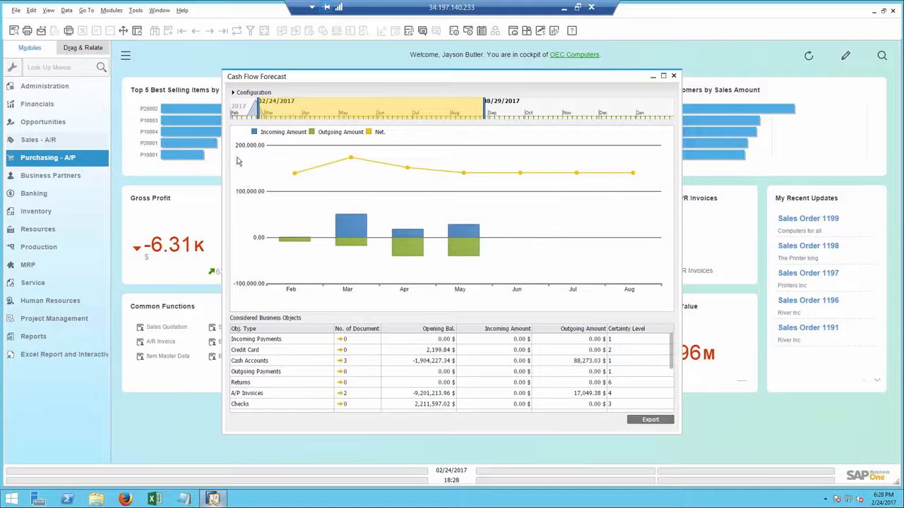
Expand the forecast configuration and set the certainty level to Low
{"action": "left_click", "coordinate": [233, 93]}
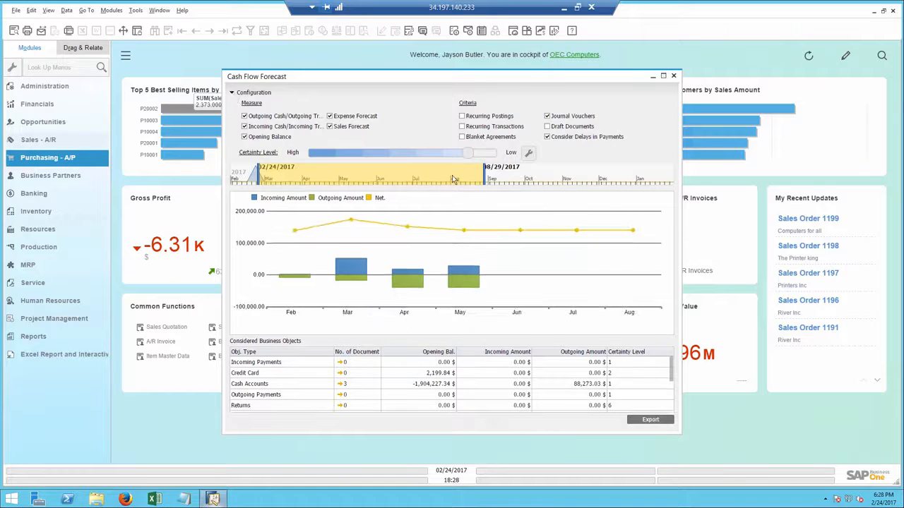
{"action": "left_click", "coordinate": [485, 154]}
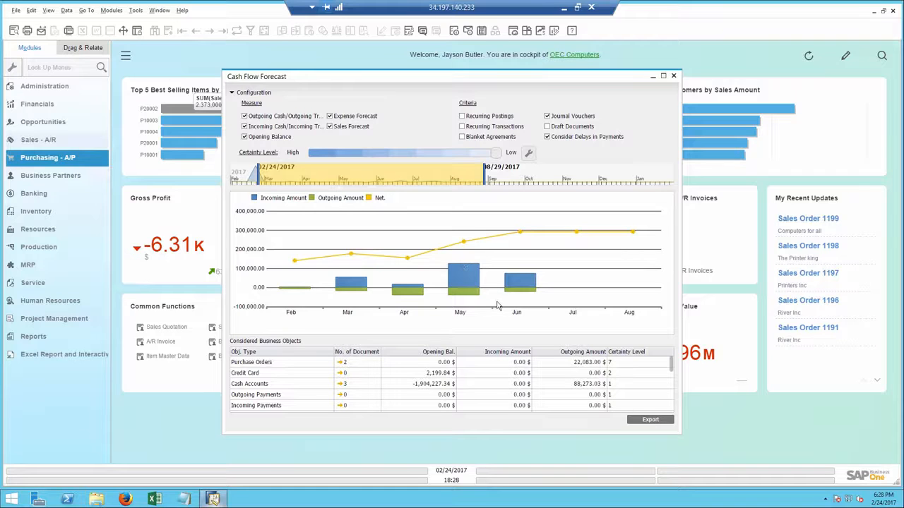
Inspect the document details behind June's forecast bar, then close them
{"action": "double_click", "coordinate": [515, 285]}
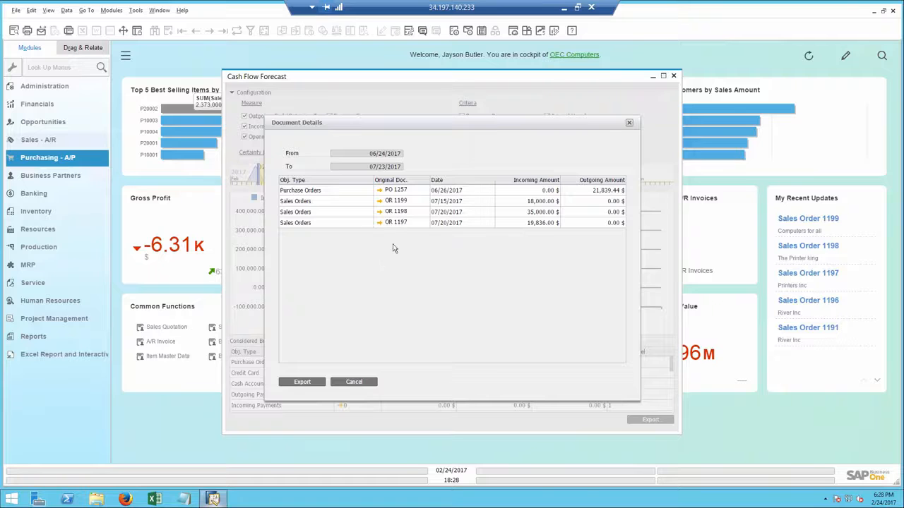
{"action": "left_click", "coordinate": [354, 382]}
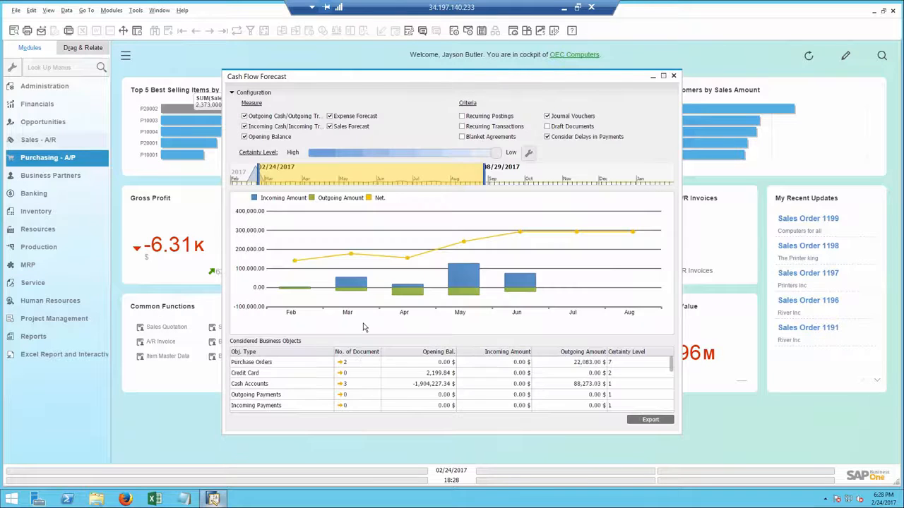